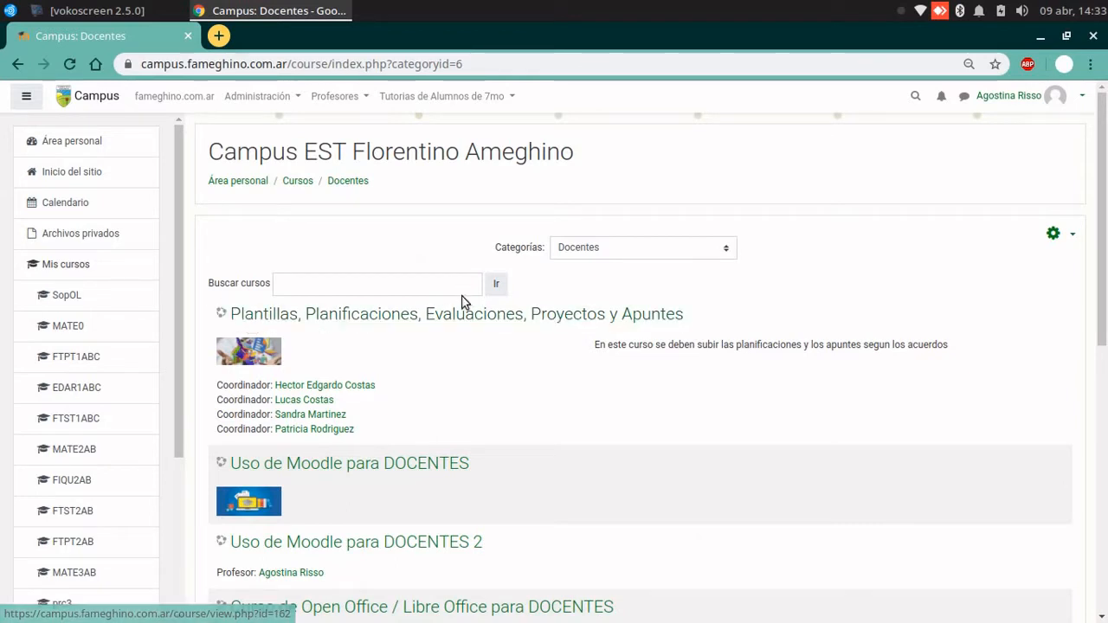
Download Plantilla de Planificaciones from the Plantillas, Planificaciones, Evaluaciones, Proyectos y Apuntes course and open the file in LibreOffice Writer
{"action": "left_click", "coordinate": [358, 322]}
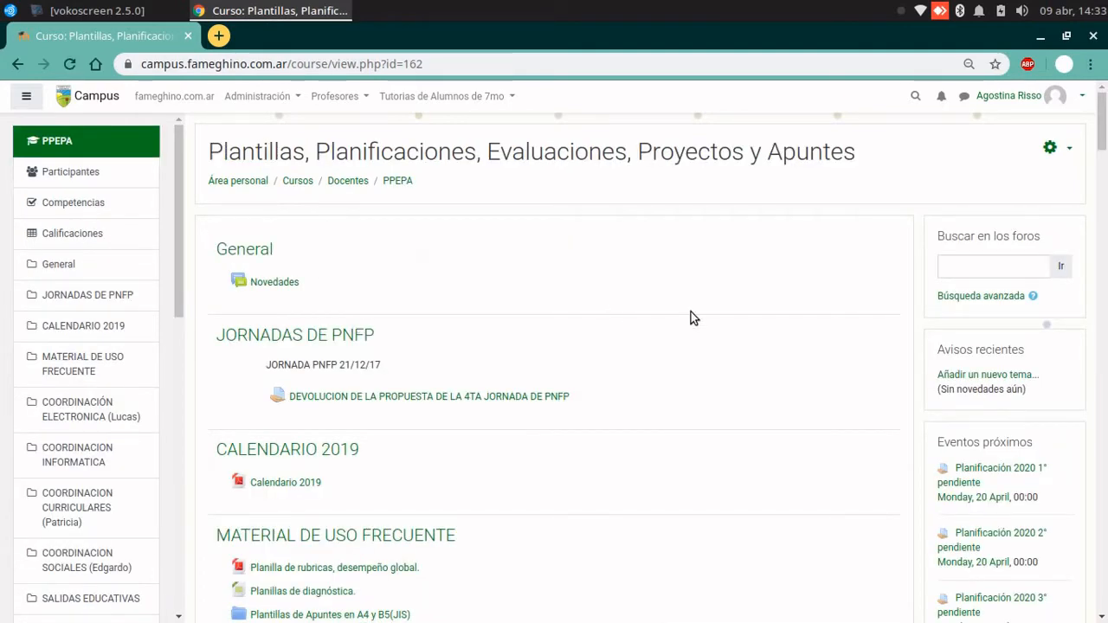
{"action": "scroll", "coordinate": [699, 332], "scroll_direction": "down", "scroll_amount": 4}
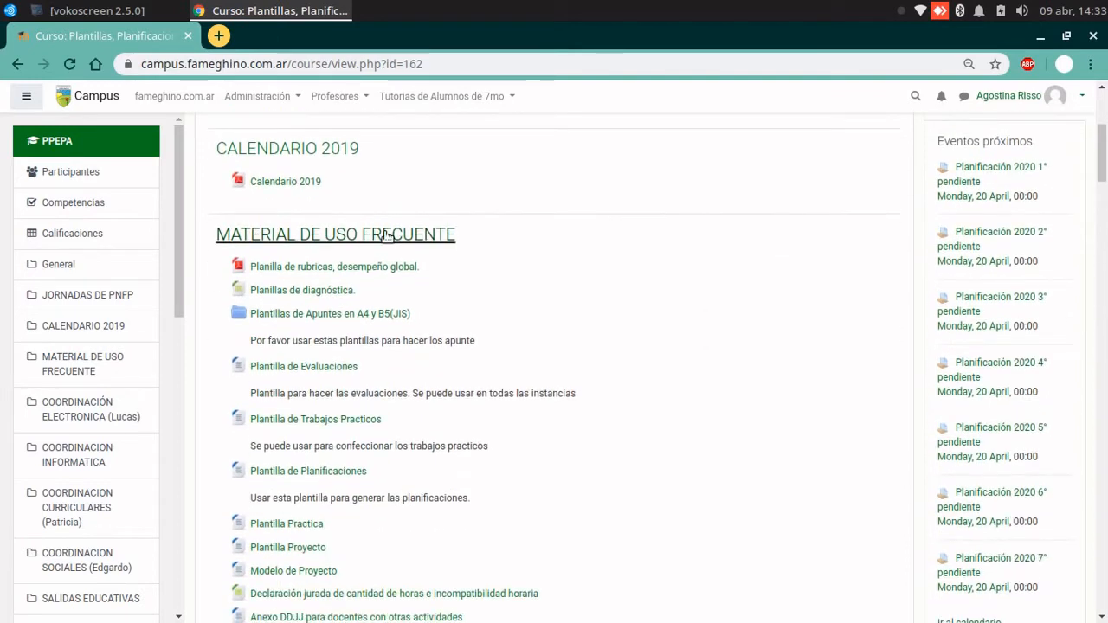
{"action": "scroll", "coordinate": [624, 269], "scroll_direction": "down", "scroll_amount": 1}
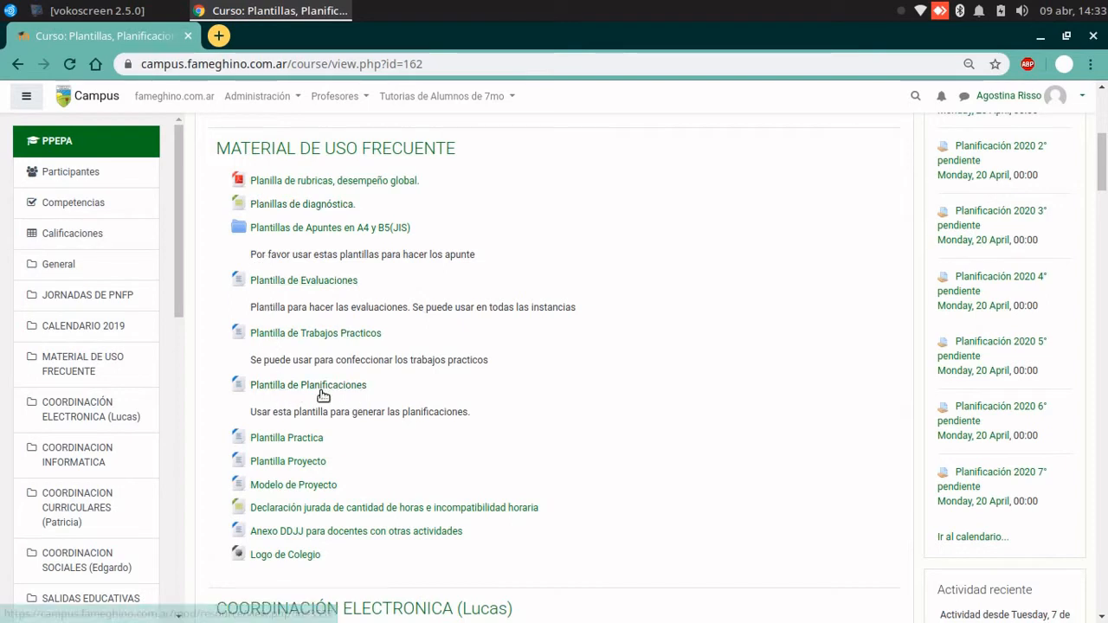
{"action": "left_click", "coordinate": [292, 388]}
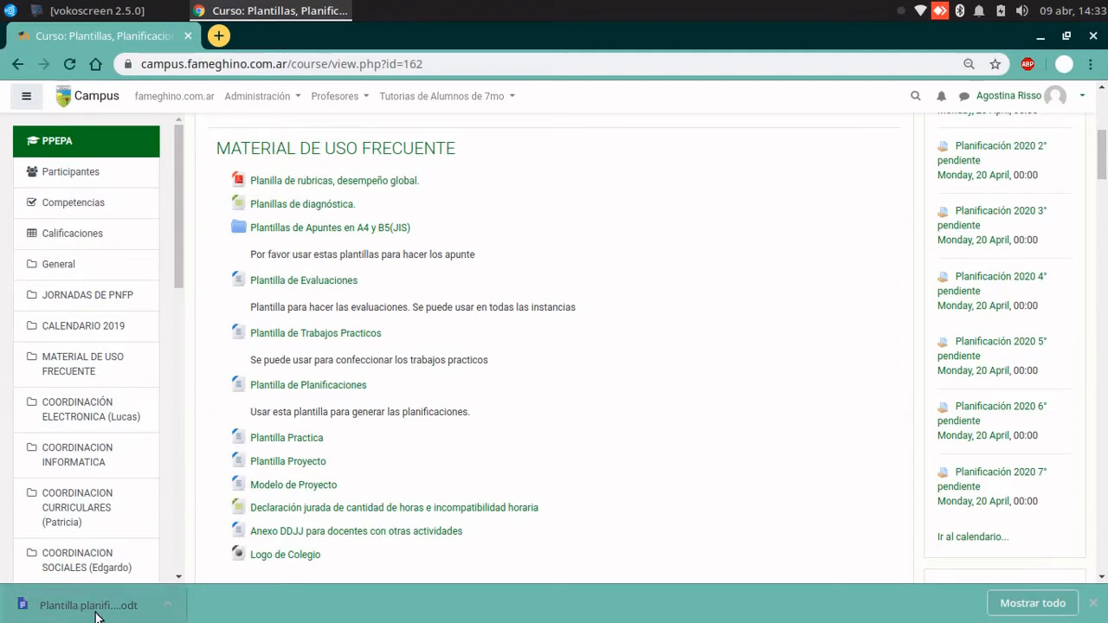
{"action": "left_click", "coordinate": [48, 612]}
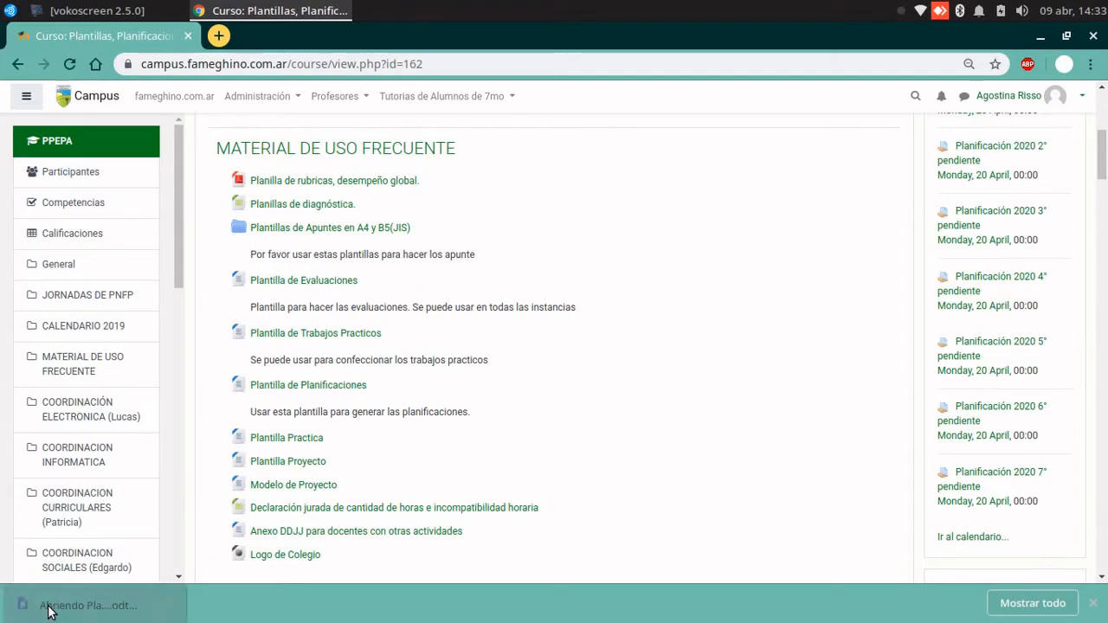
Examine the overall layout of the Planificación Anual table on page 1, from the heading fields to Observaciones, including its comments
{"action": "scroll", "coordinate": [425, 368], "scroll_direction": "down", "scroll_amount": 2}
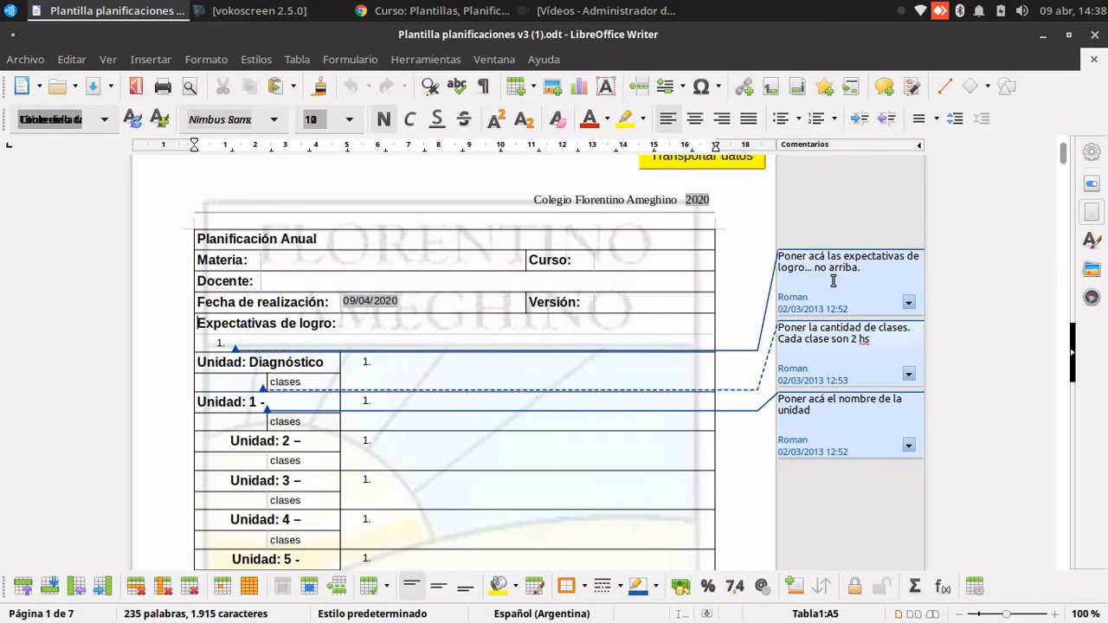
{"action": "left_click", "coordinate": [277, 341]}
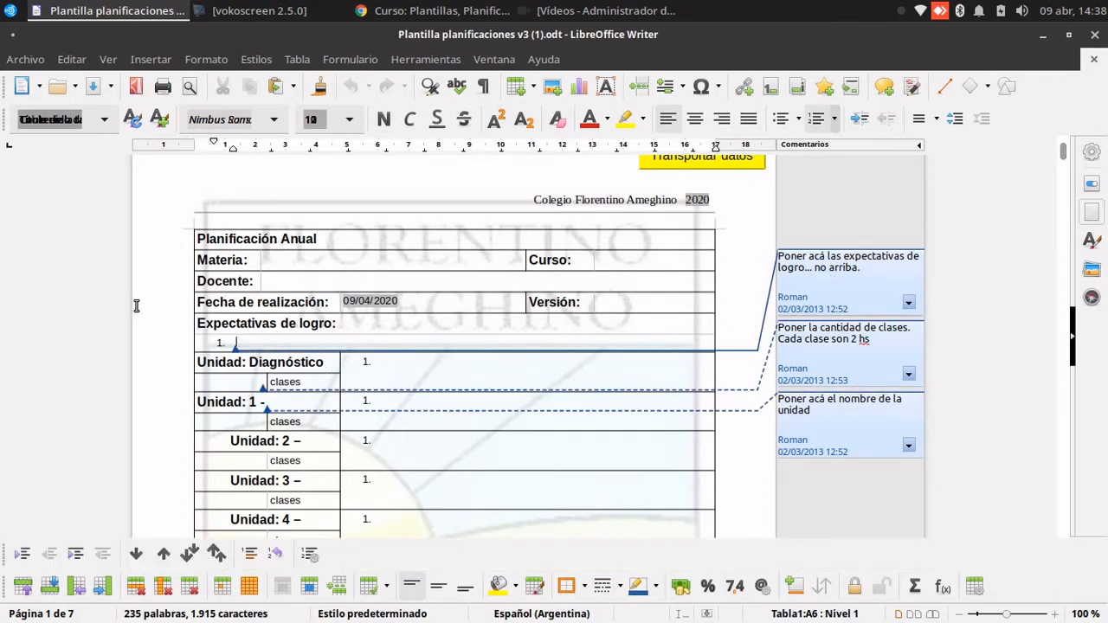
{"action": "scroll", "coordinate": [578, 383], "scroll_direction": "down", "scroll_amount": 6}
{"action": "scroll", "coordinate": [1012, 173], "scroll_direction": "up", "scroll_amount": 4}
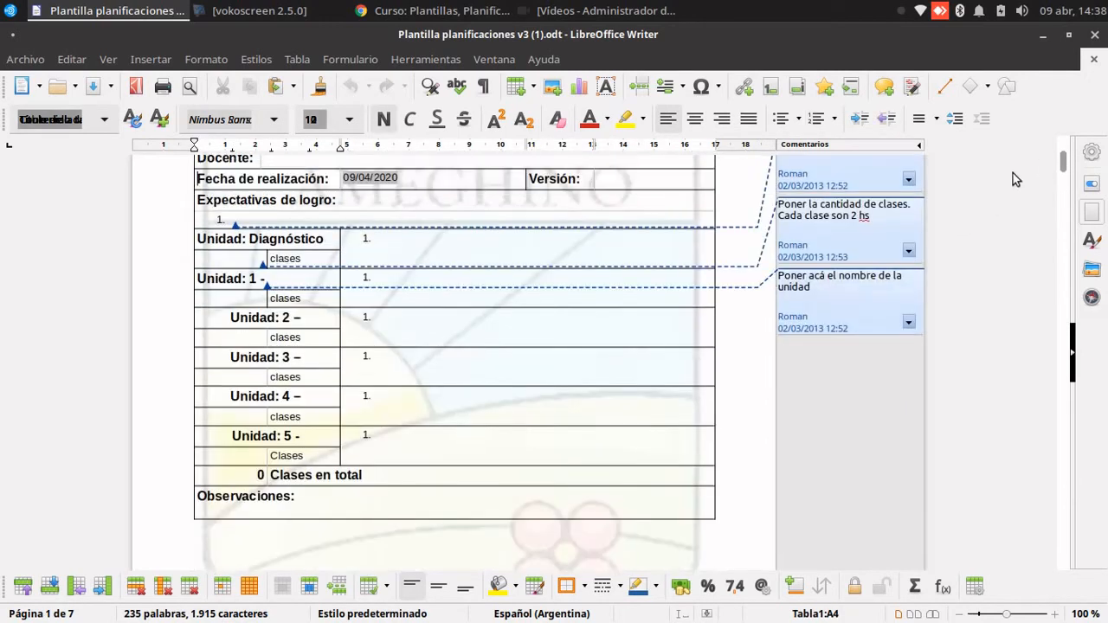
{"action": "mouse_move", "coordinate": [1062, 167]}
{"action": "left_mouse_down"}
{"action": "mouse_move", "coordinate": [1047, 359]}
{"action": "mouse_move", "coordinate": [1066, 149]}
{"action": "left_mouse_up"}
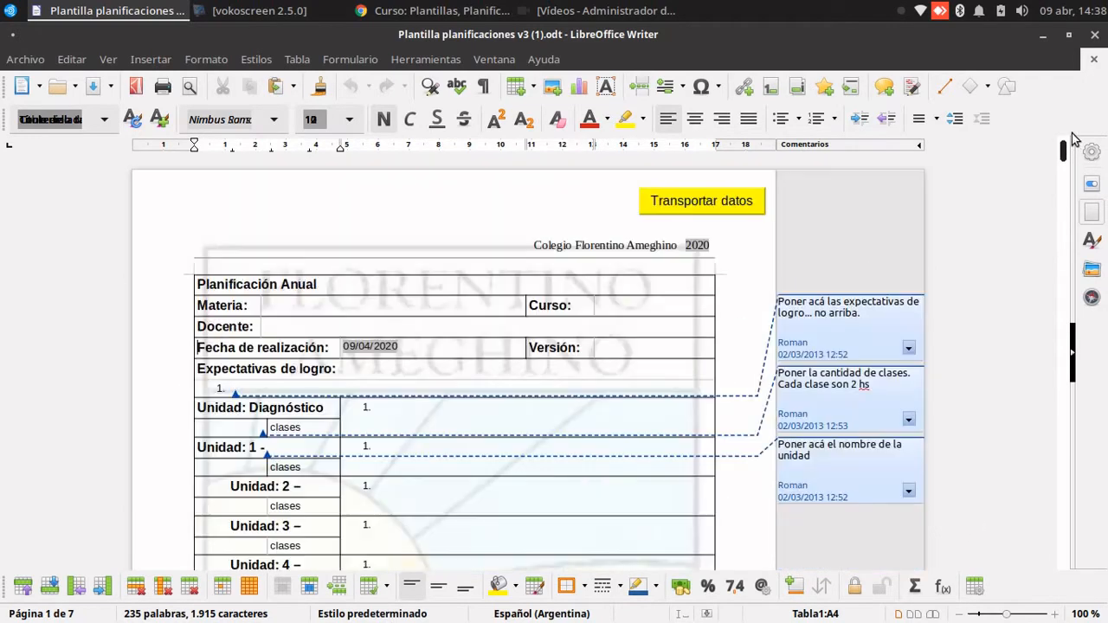
{"action": "scroll", "coordinate": [706, 342], "scroll_direction": "down", "scroll_amount": 1}
{"action": "scroll", "coordinate": [706, 342], "scroll_direction": "up", "scroll_amount": 3}
{"action": "left_click", "coordinate": [207, 285]}
{"action": "scroll", "coordinate": [207, 348], "scroll_direction": "down", "scroll_amount": 1}
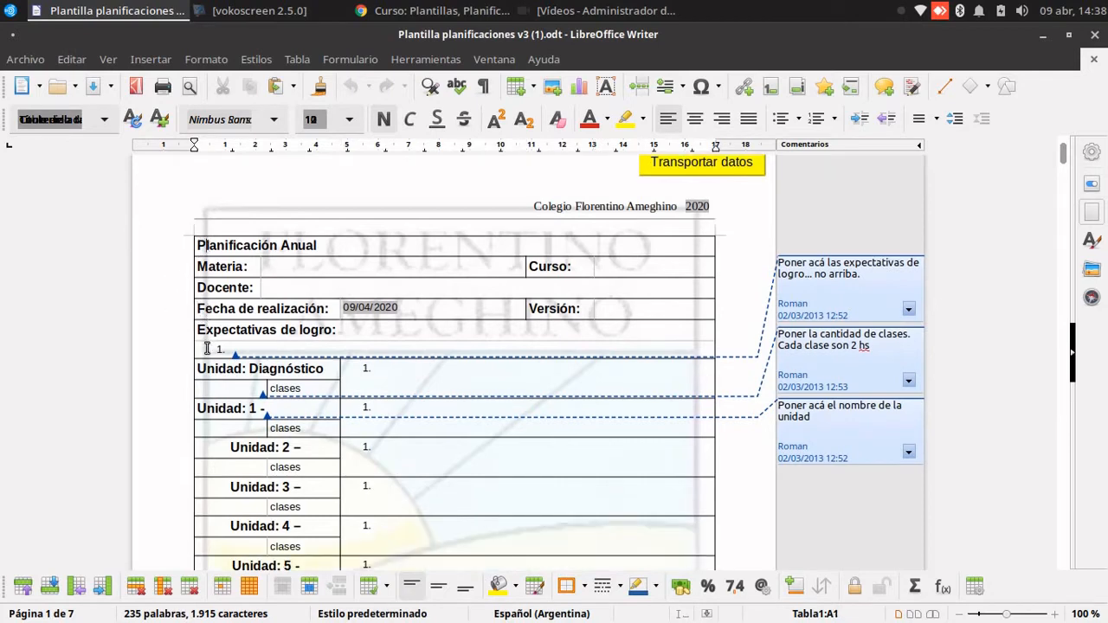
{"action": "scroll", "coordinate": [207, 347], "scroll_direction": "up", "scroll_amount": 1}
{"action": "left_click", "coordinate": [182, 317]}
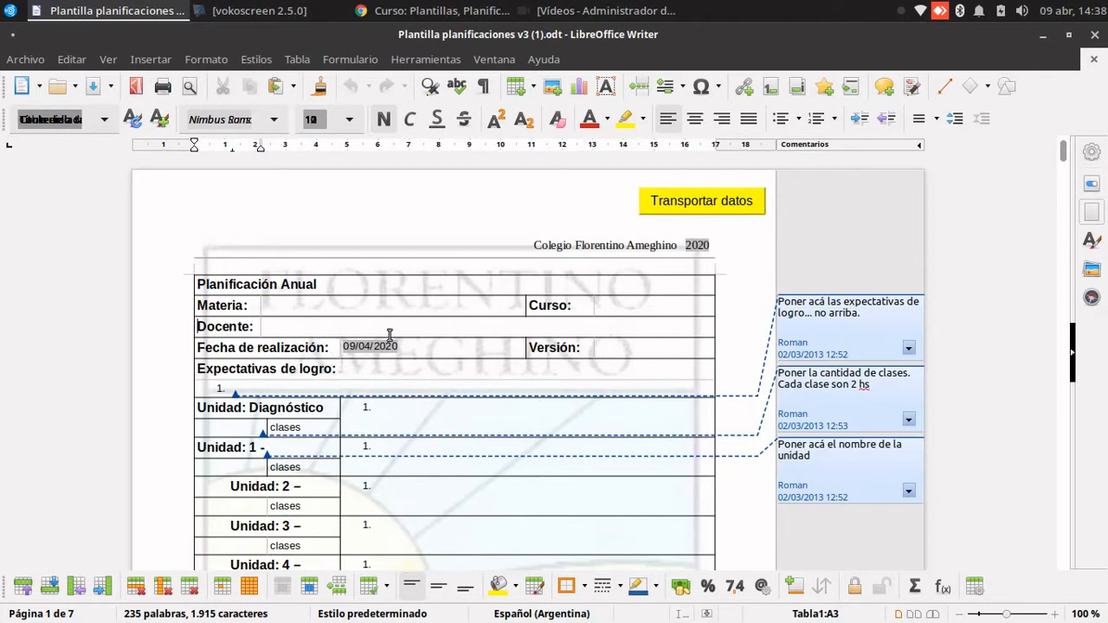
{"action": "scroll", "coordinate": [441, 345], "scroll_direction": "down", "scroll_amount": 2}
{"action": "scroll", "coordinate": [549, 332], "scroll_direction": "down", "scroll_amount": 1}
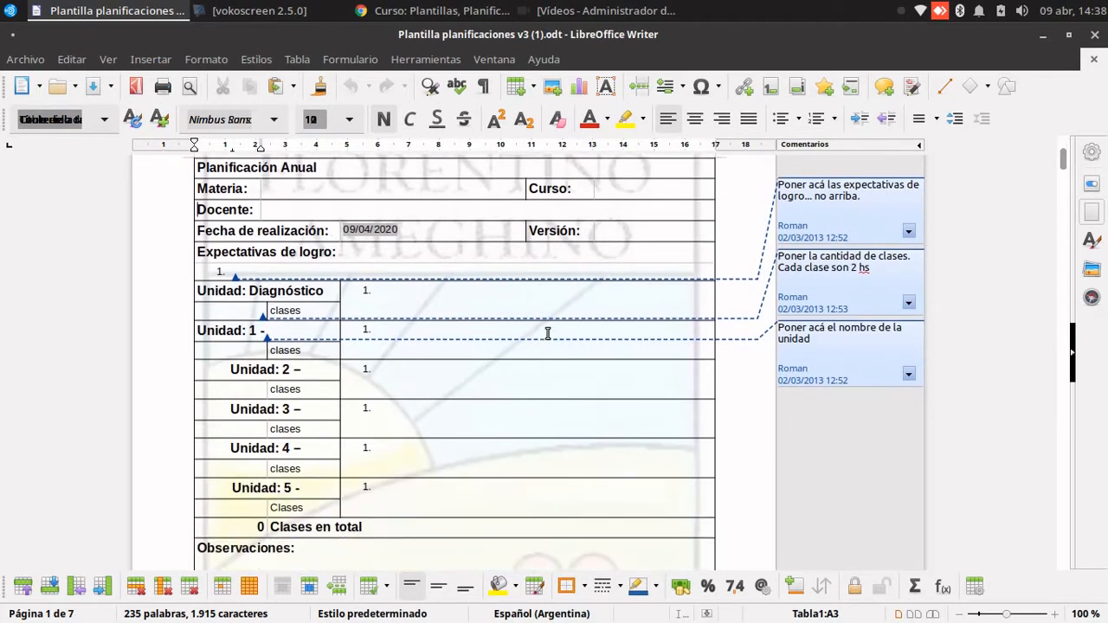
{"action": "scroll", "coordinate": [548, 333], "scroll_direction": "up", "scroll_amount": 2}
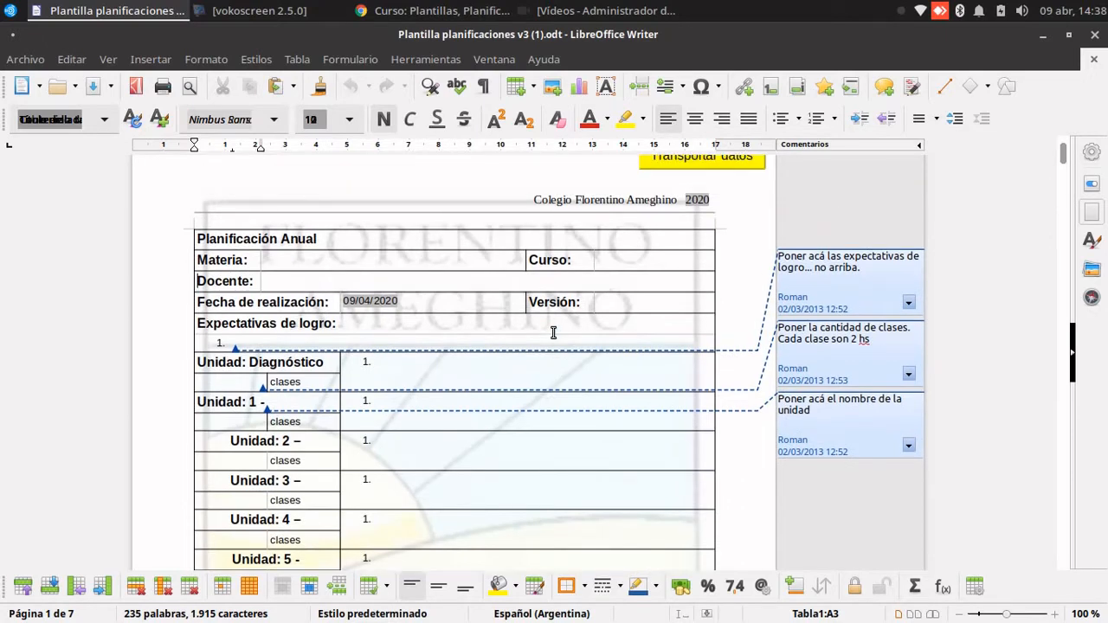
{"action": "scroll", "coordinate": [562, 361], "scroll_direction": "down", "scroll_amount": 4}
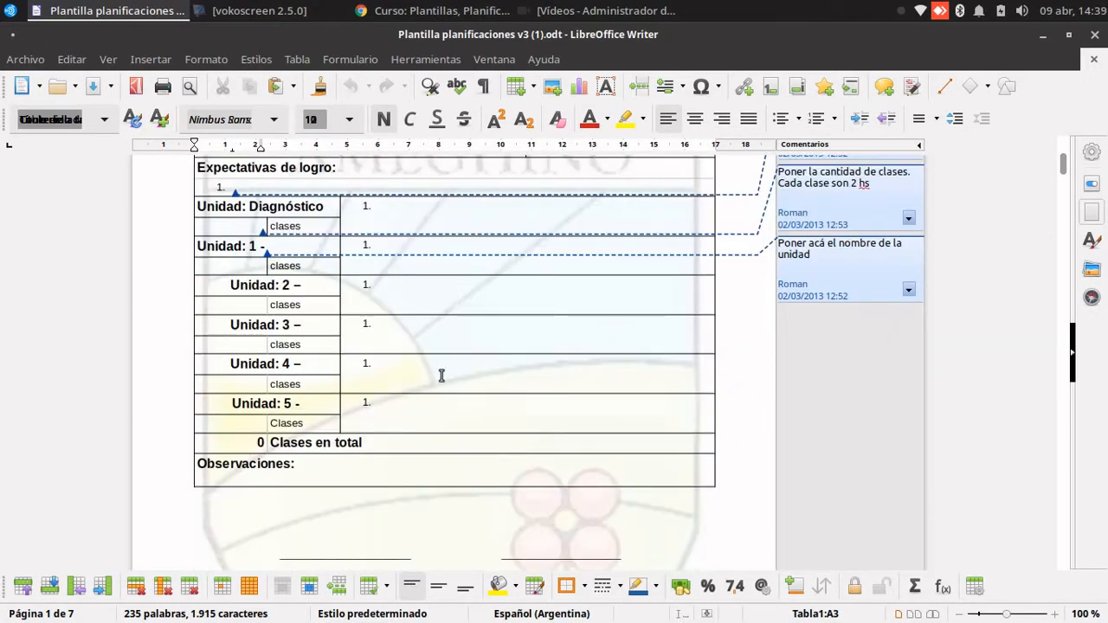
{"action": "scroll", "coordinate": [301, 347], "scroll_direction": "up", "scroll_amount": 3}
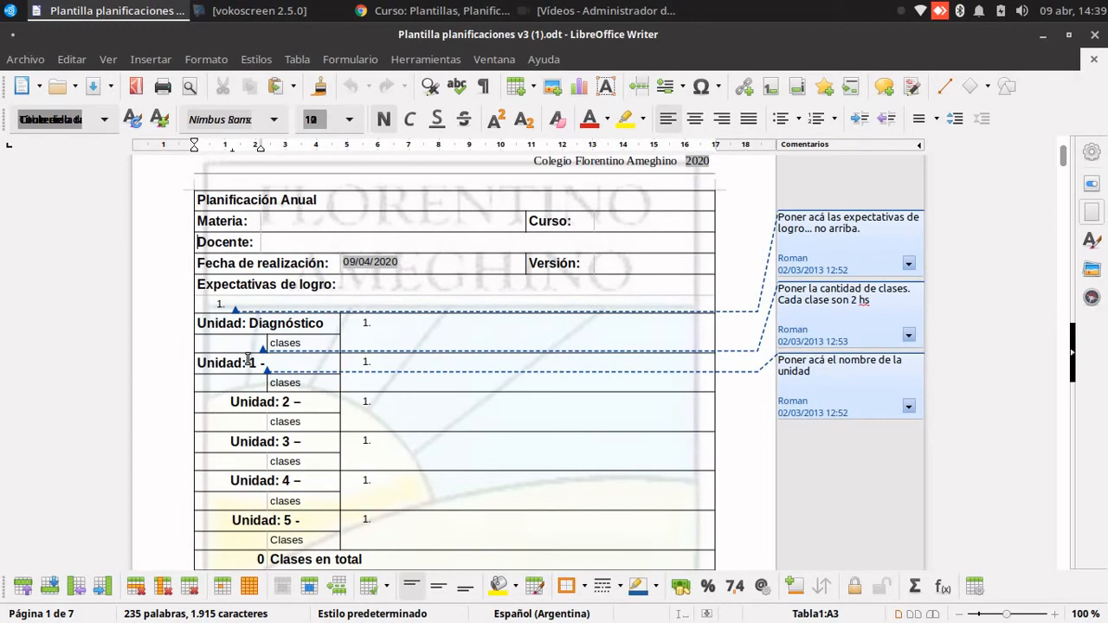
{"action": "scroll", "coordinate": [702, 395], "scroll_direction": "down", "scroll_amount": 5}
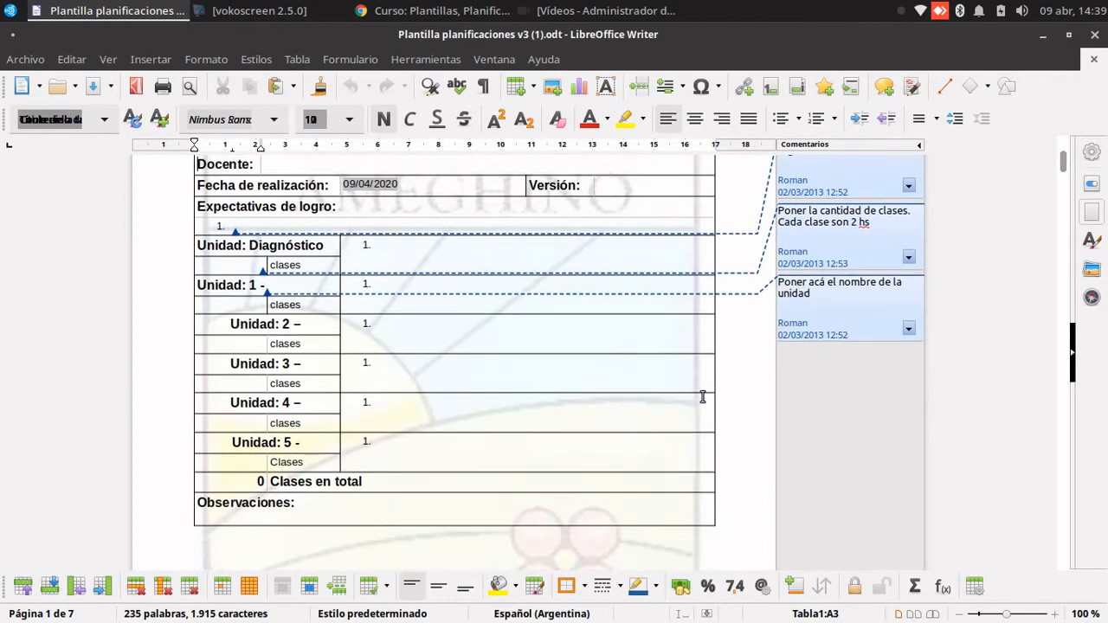
Examine the Unidad: Diagnóstico table on page 2, from Fundamentación to Observaciones, and return to the start of the document
{"action": "scroll", "coordinate": [817, 352], "scroll_direction": "down", "scroll_amount": 15}
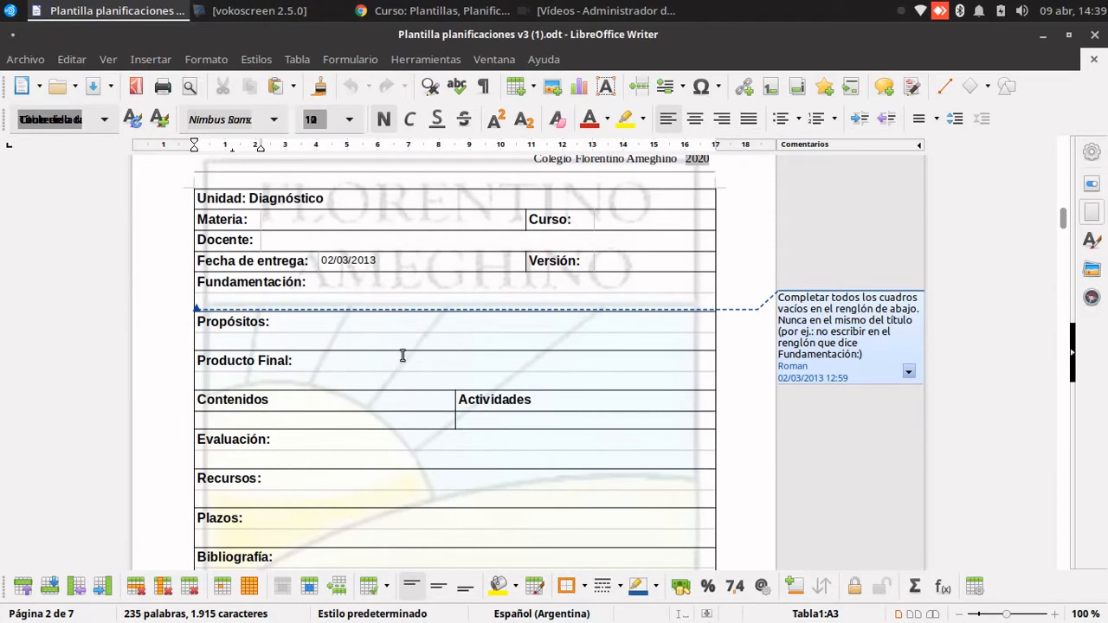
{"action": "scroll", "coordinate": [259, 333], "scroll_direction": "down", "scroll_amount": 2}
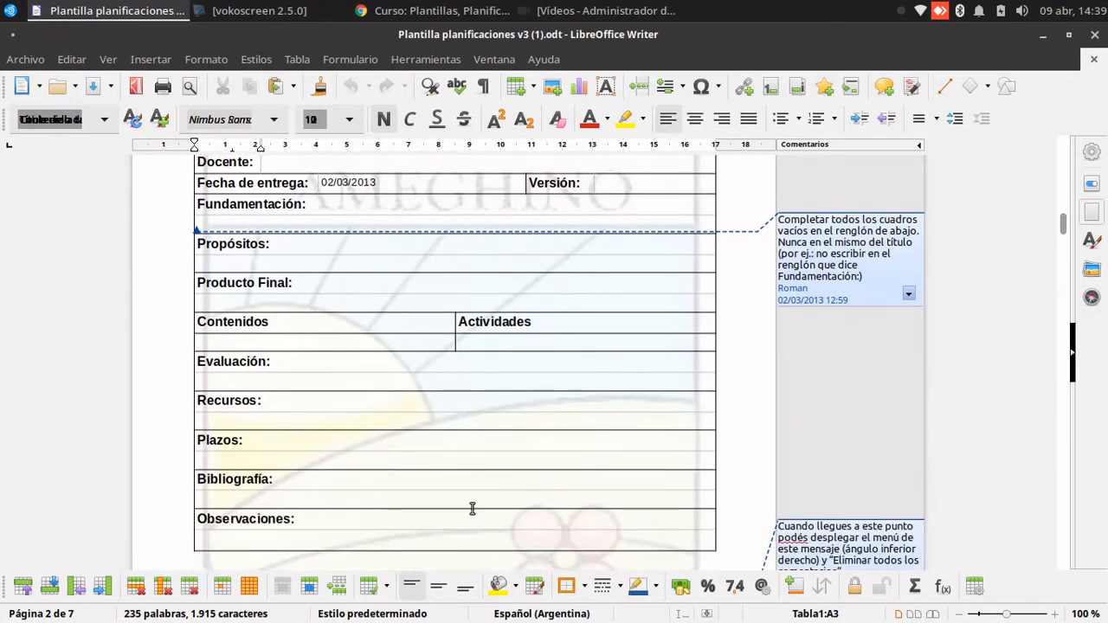
{"action": "scroll", "coordinate": [605, 469], "scroll_direction": "up", "scroll_amount": 3}
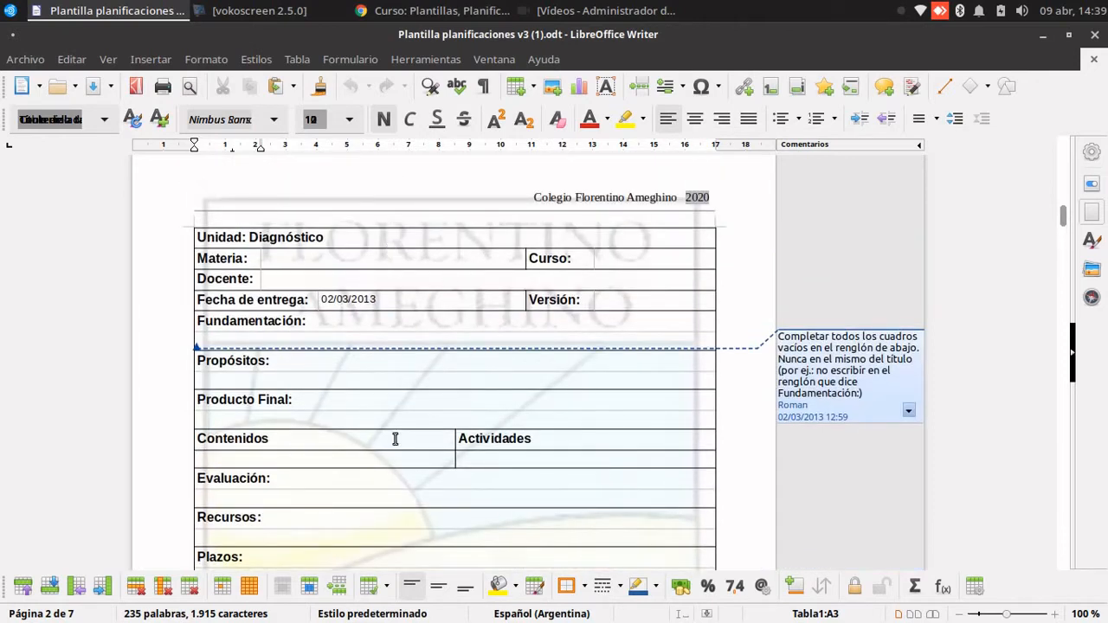
{"action": "scroll", "coordinate": [395, 441], "scroll_direction": "up", "scroll_amount": 4}
{"action": "scroll", "coordinate": [396, 440], "scroll_direction": "up", "scroll_amount": 20}
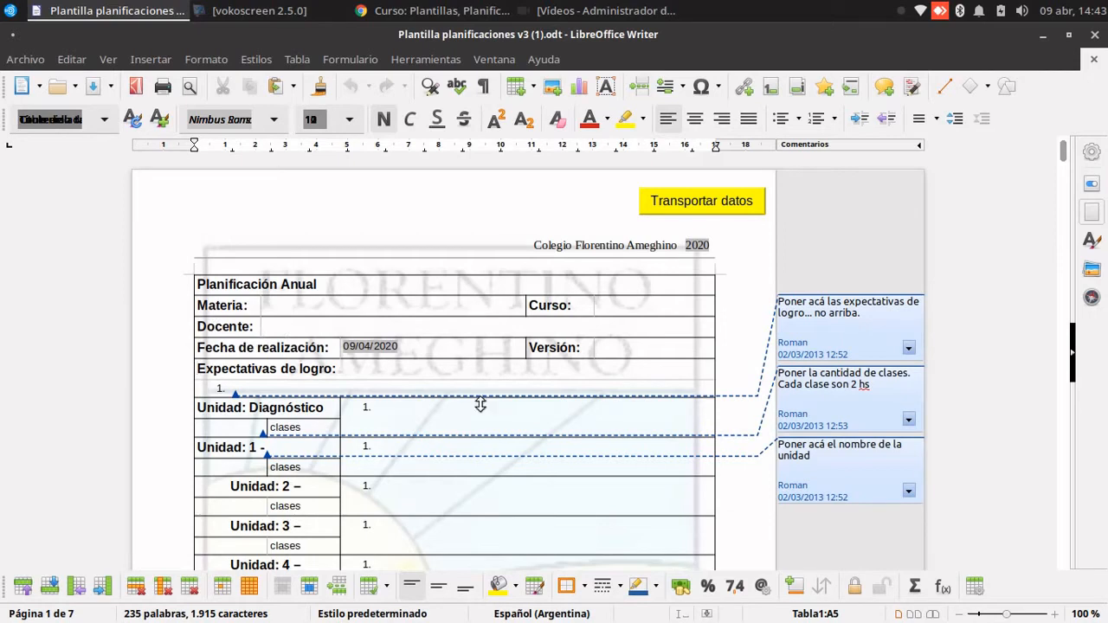
Review where Materia, Curso, Docente, Fecha de realización, Versión and the numbered Expectativas de logro are filled in on the annual plan
{"action": "scroll", "coordinate": [508, 448], "scroll_direction": "down", "scroll_amount": 1}
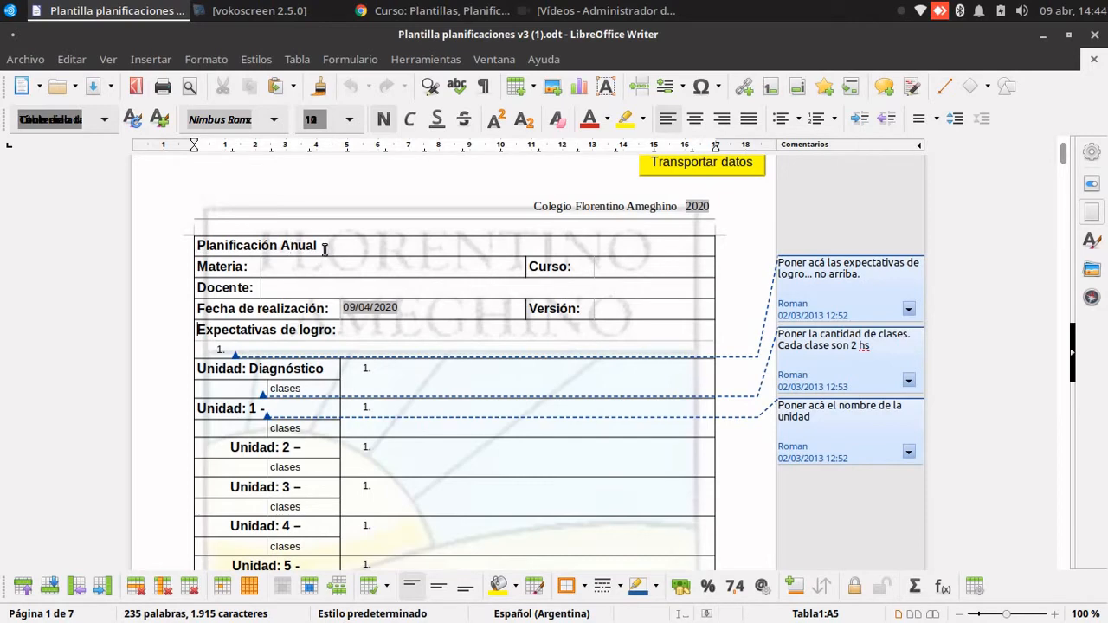
{"action": "left_click", "coordinate": [285, 268]}
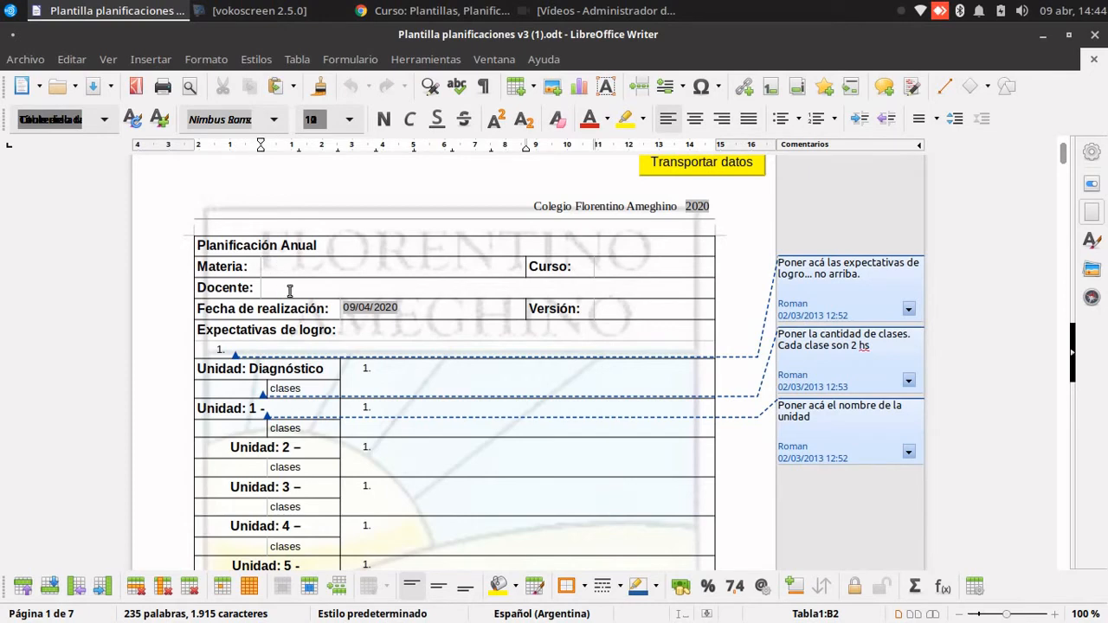
{"action": "left_click", "coordinate": [635, 271]}
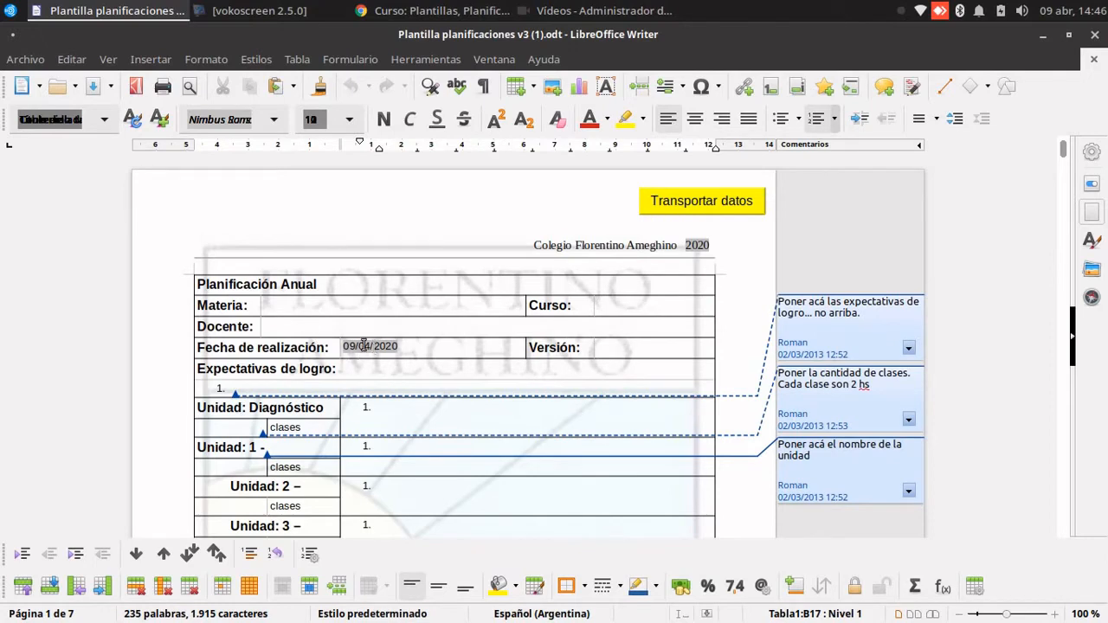
{"action": "scroll", "coordinate": [379, 358], "scroll_direction": "down", "scroll_amount": 2}
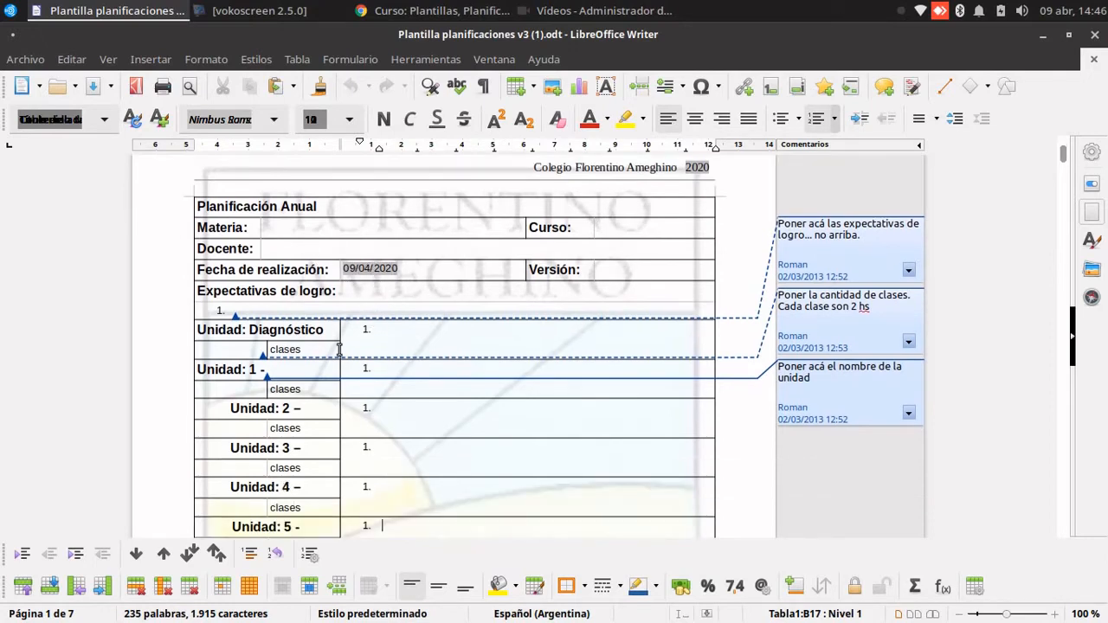
{"action": "left_click", "coordinate": [372, 310]}
{"action": "scroll", "coordinate": [372, 309], "scroll_direction": "down", "scroll_amount": 1}
{"action": "scroll", "coordinate": [195, 314], "scroll_direction": "down", "scroll_amount": 1}
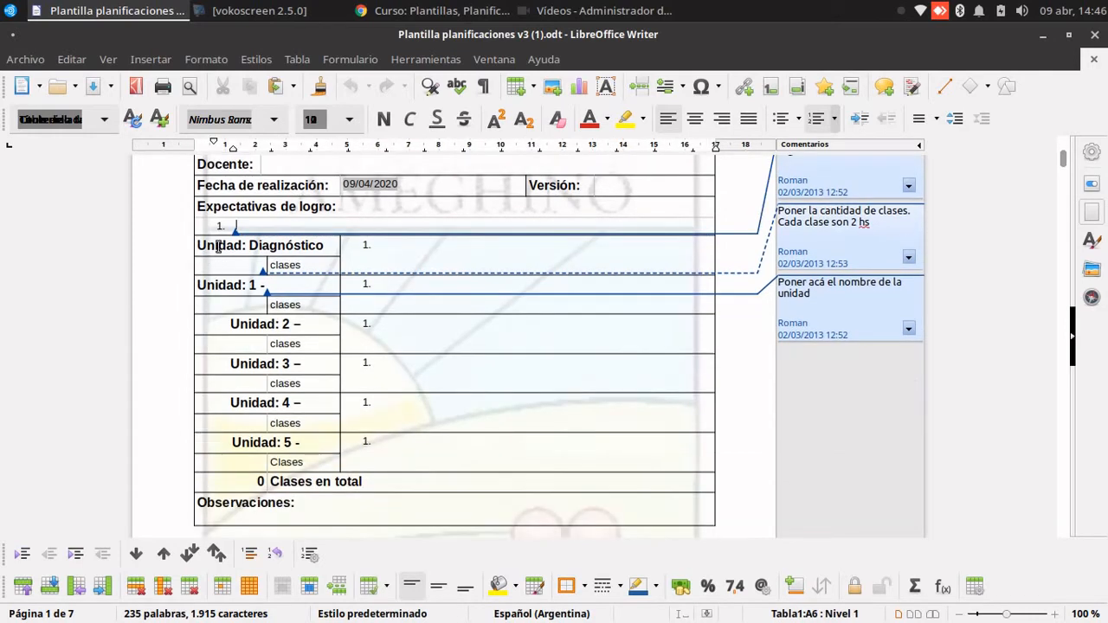
{"action": "scroll", "coordinate": [195, 315], "scroll_direction": "up", "scroll_amount": 1}
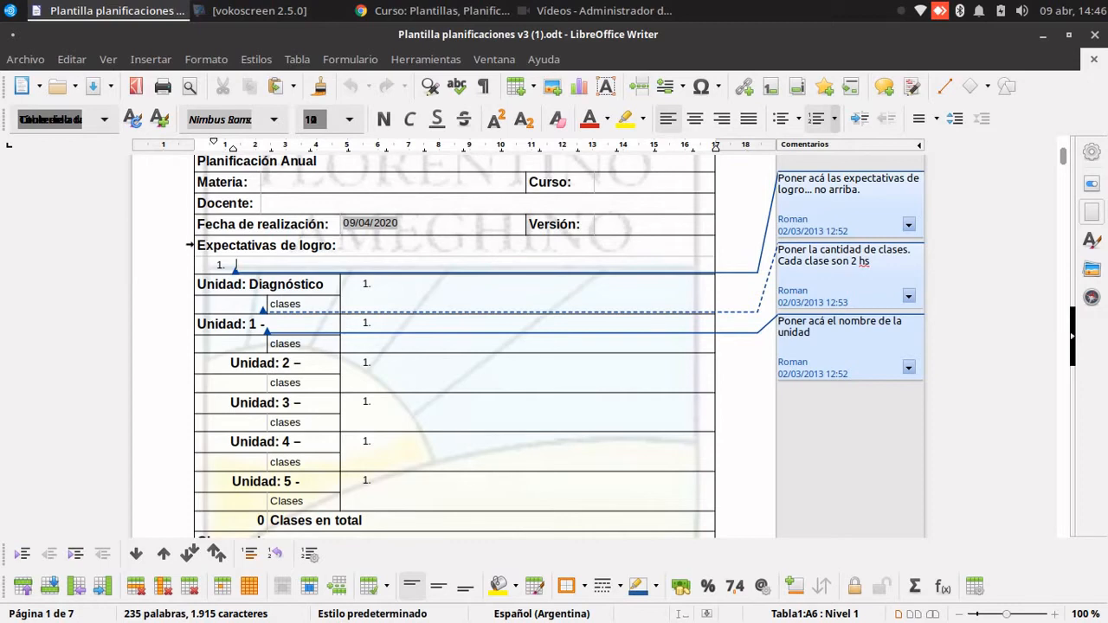
{"action": "scroll", "coordinate": [209, 245], "scroll_direction": "up", "scroll_amount": 2}
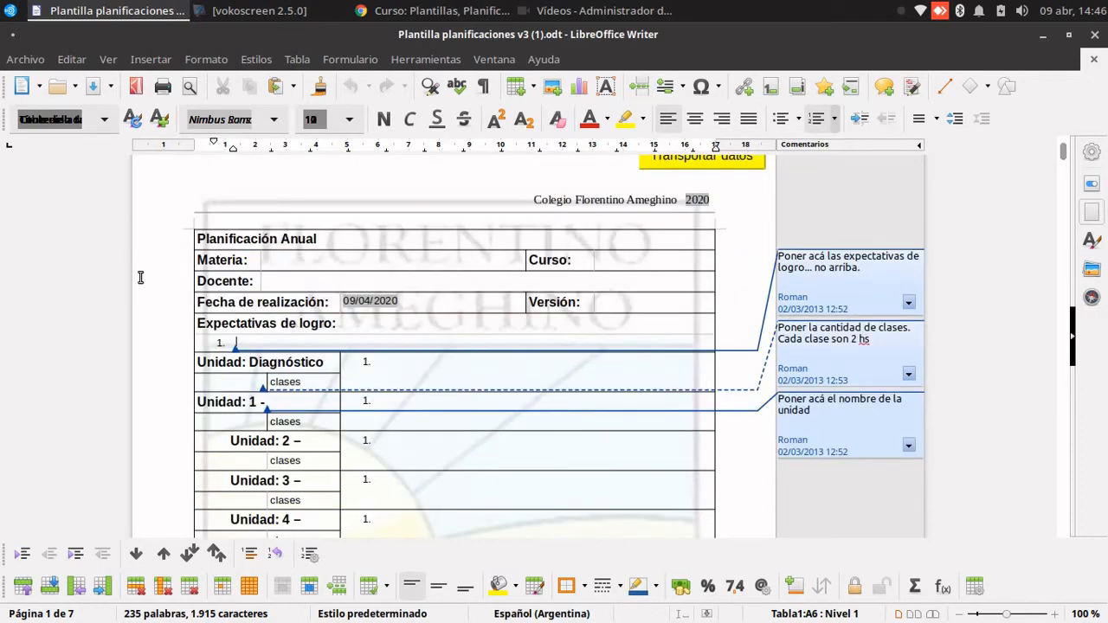
{"action": "scroll", "coordinate": [179, 350], "scroll_direction": "down", "scroll_amount": 3}
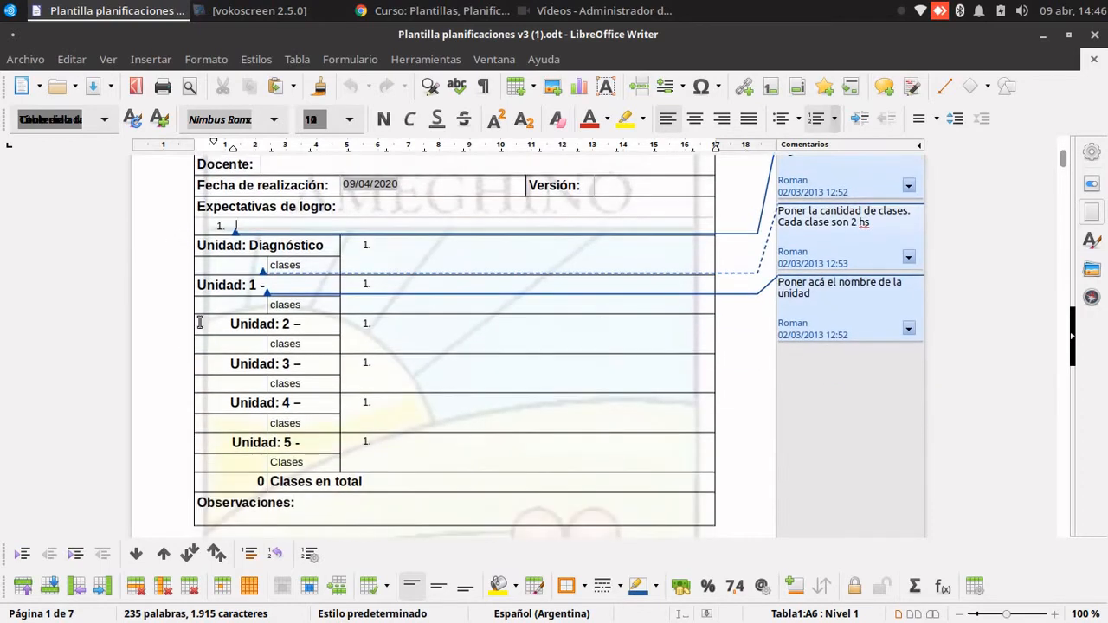
{"action": "scroll", "coordinate": [319, 257], "scroll_direction": "up", "scroll_amount": 1}
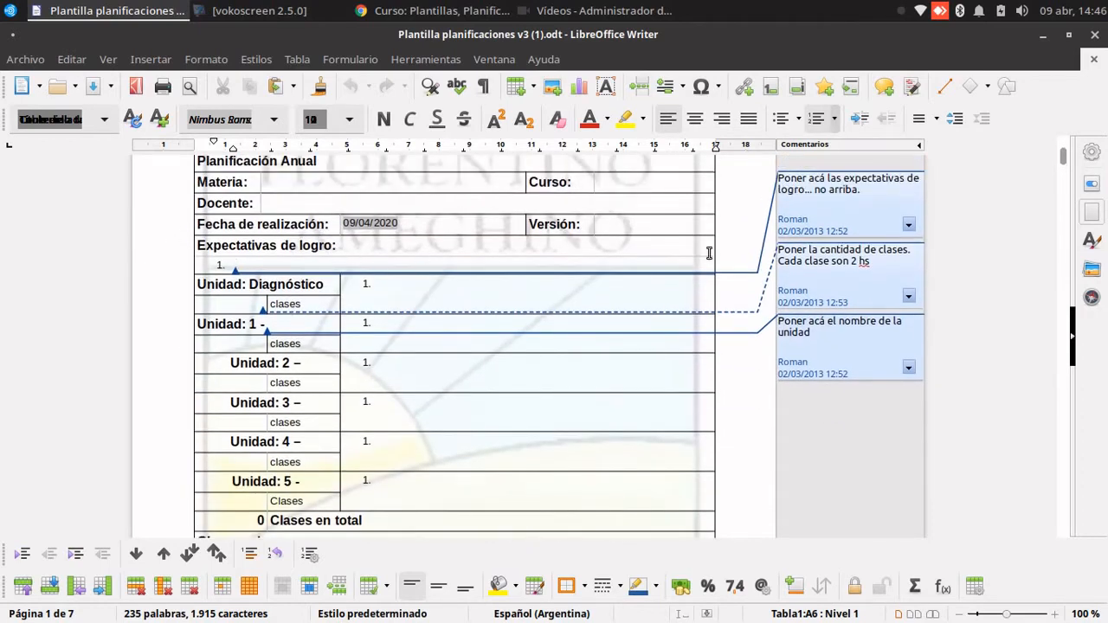
{"action": "left_click", "coordinate": [342, 259]}
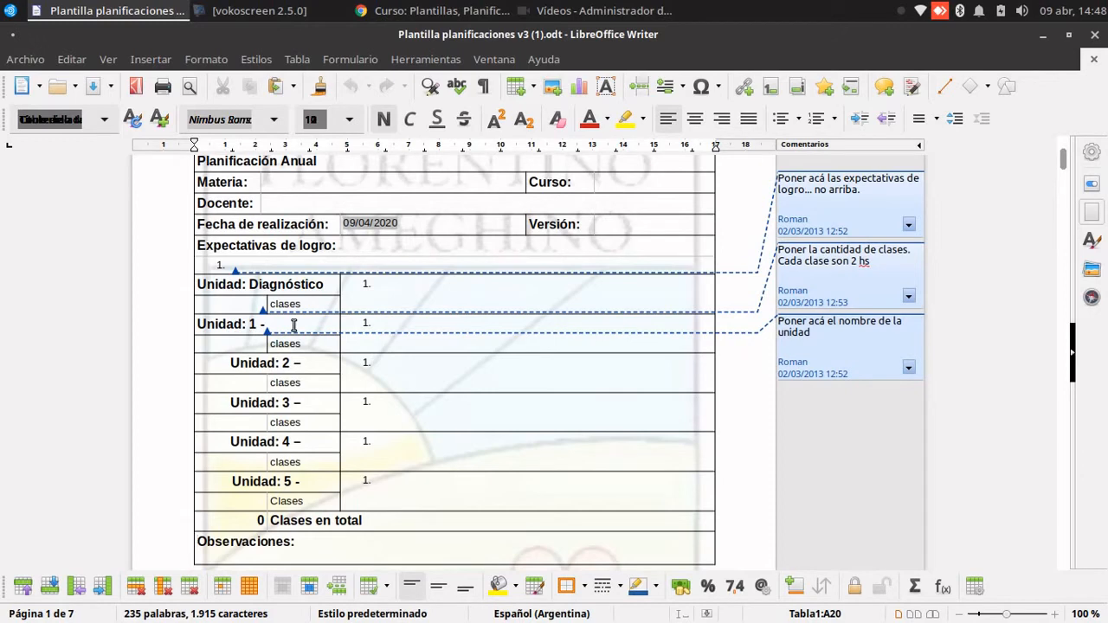
Review where each unit's name, number of classes and numbered contents go on the annual plan, through to the Clases en total row
{"action": "left_click", "coordinate": [247, 322]}
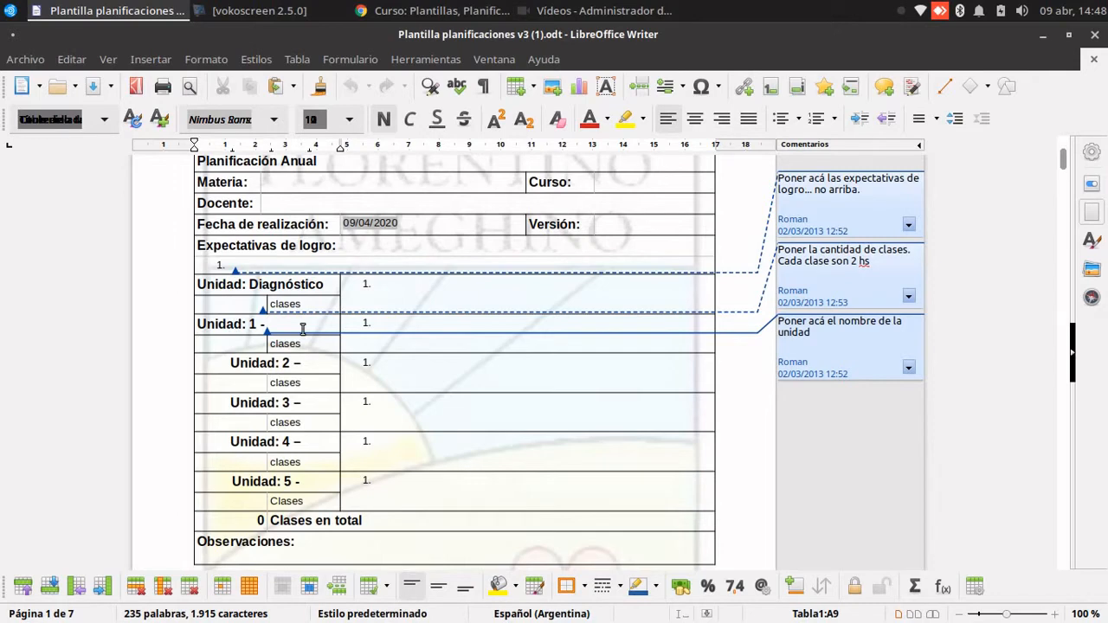
{"action": "left_click", "coordinate": [250, 303]}
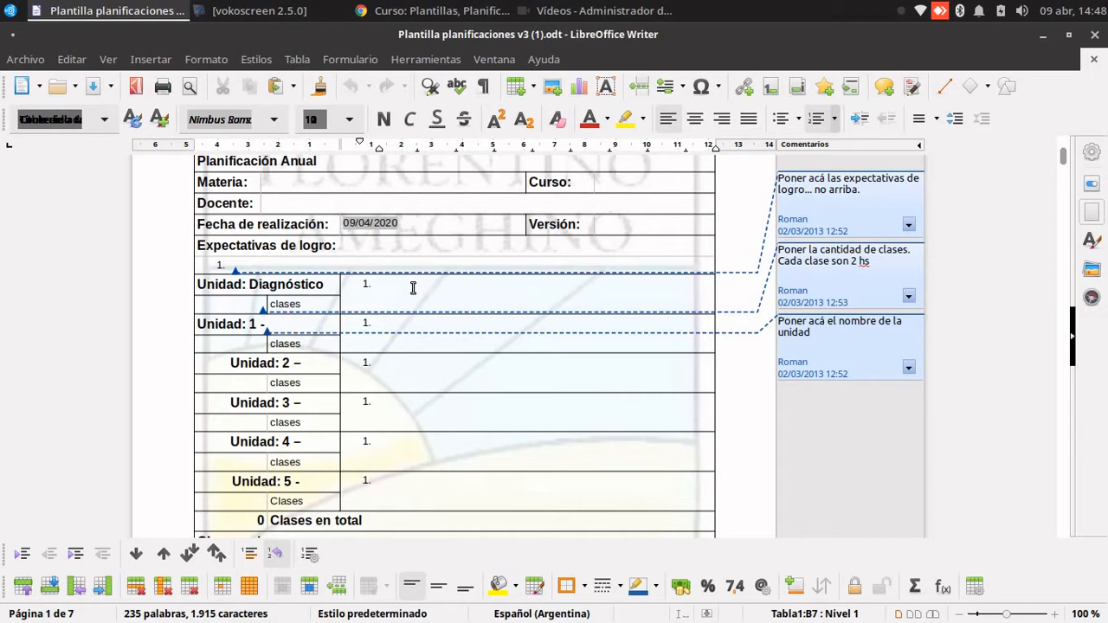
{"action": "scroll", "coordinate": [608, 321], "scroll_direction": "down", "scroll_amount": 1}
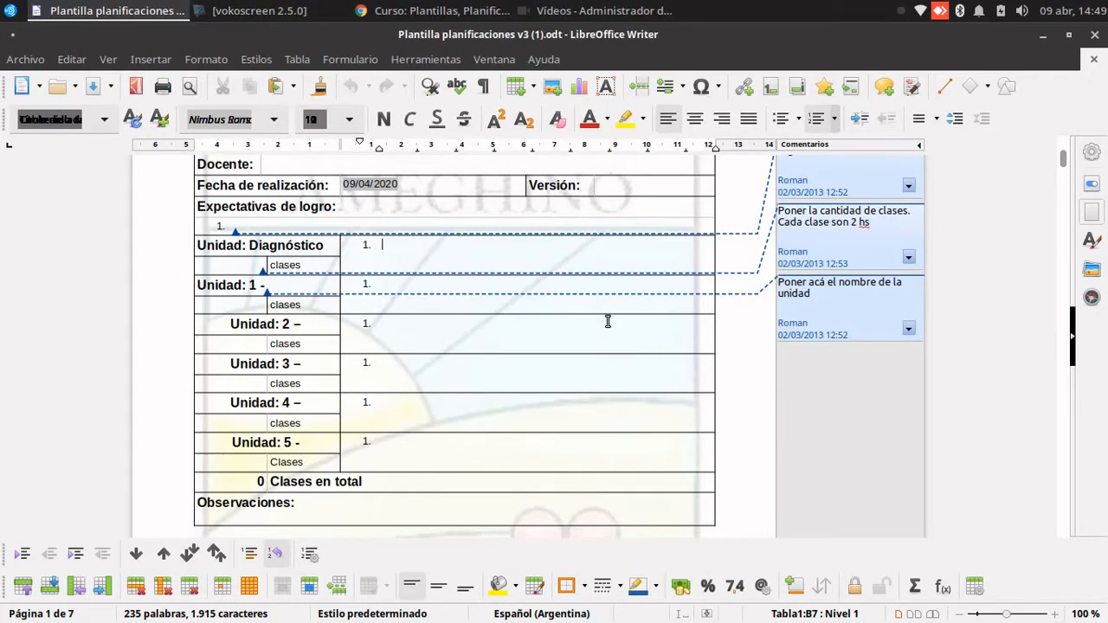
{"action": "scroll", "coordinate": [456, 312], "scroll_direction": "up", "scroll_amount": 4}
{"action": "scroll", "coordinate": [327, 337], "scroll_direction": "down", "scroll_amount": 6}
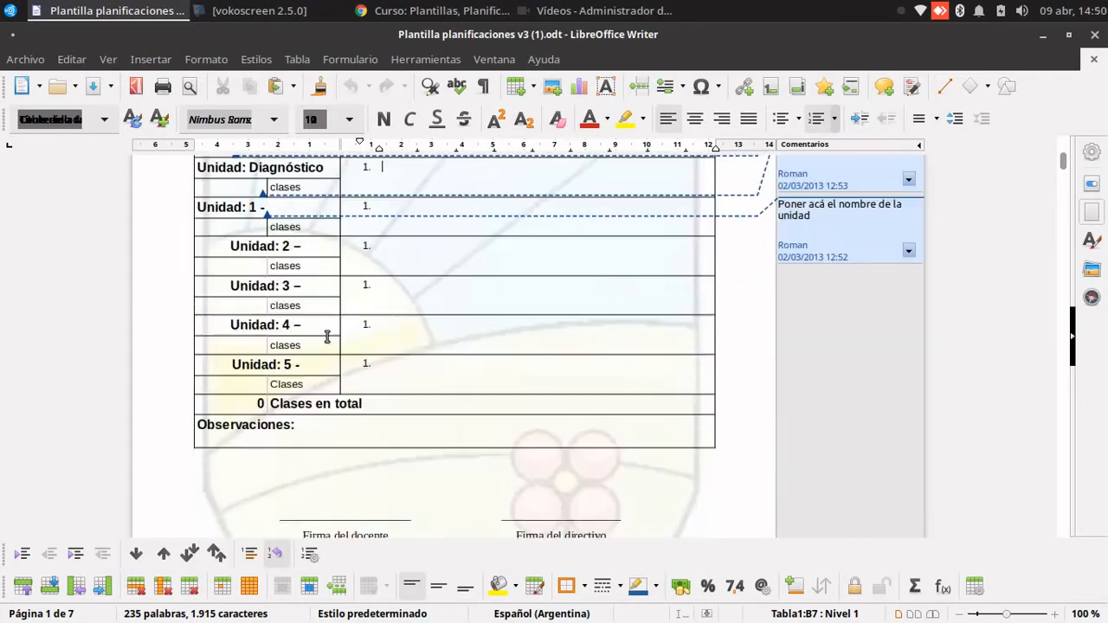
{"action": "left_click", "coordinate": [257, 225]}
{"action": "left_click", "coordinate": [257, 265]}
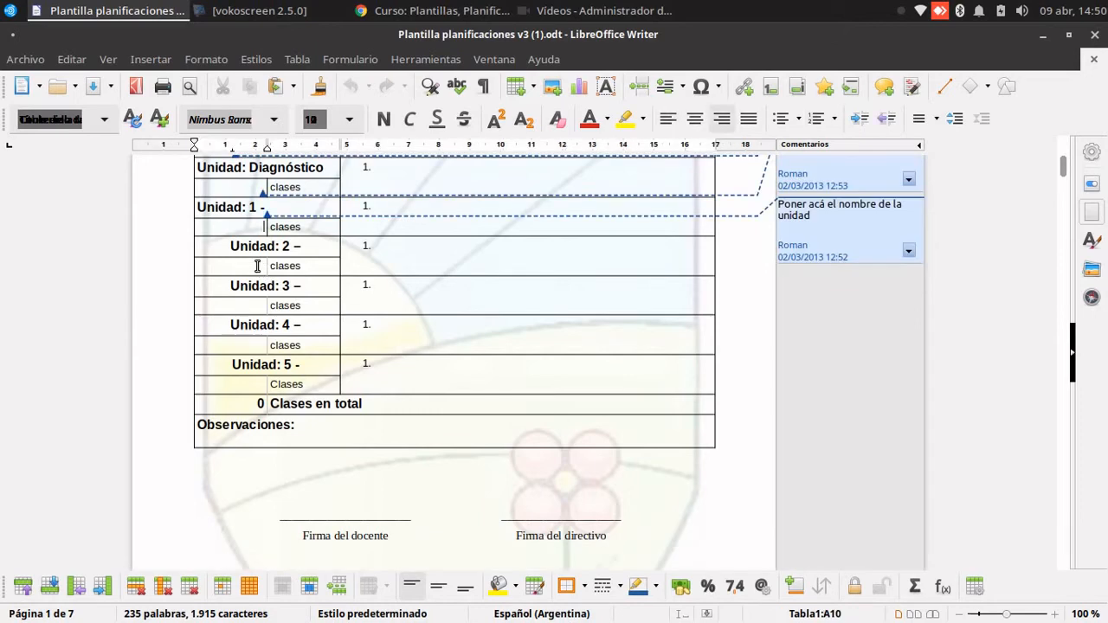
{"action": "left_click", "coordinate": [248, 341]}
{"action": "left_click", "coordinate": [263, 388]}
{"action": "left_click", "coordinate": [262, 405]}
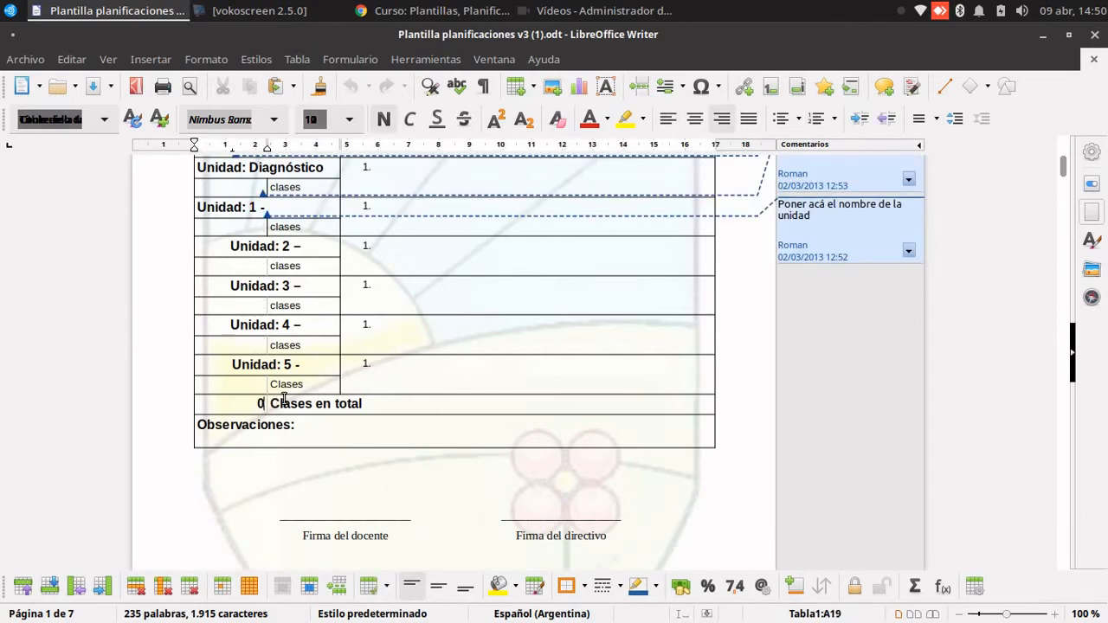
Enter 5 classes for Unidad 1 and 6 classes for Unidad 2 on the annual plan and update the class total
{"action": "scroll", "coordinate": [267, 294], "scroll_direction": "up", "scroll_amount": 2}
{"action": "scroll", "coordinate": [257, 301], "scroll_direction": "down", "scroll_amount": 1}
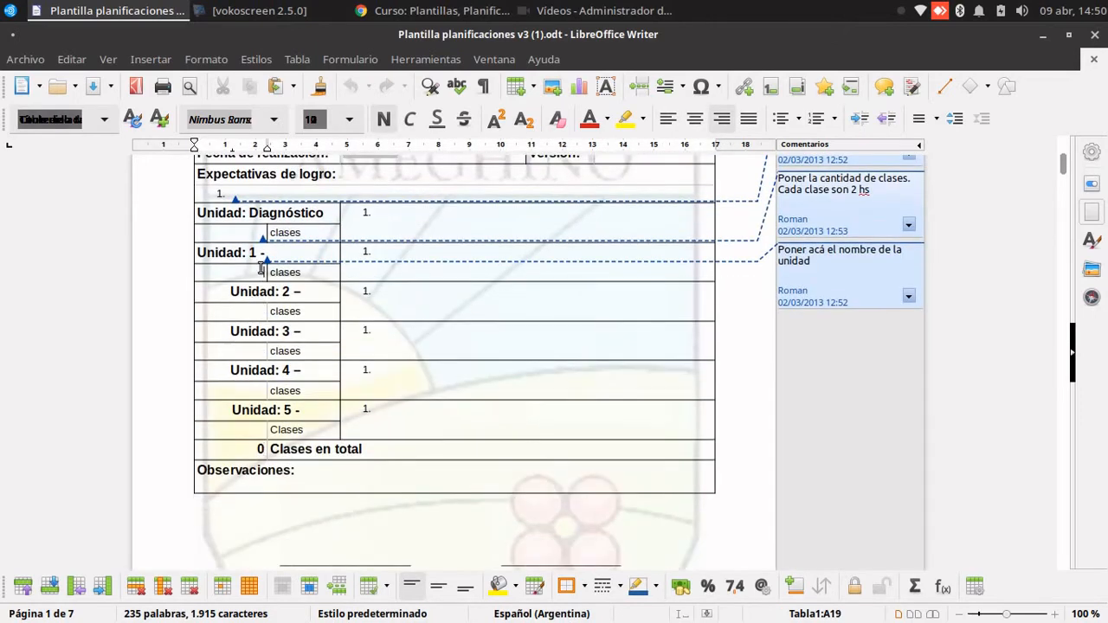
{"action": "left_click", "coordinate": [261, 268]}
{"action": "type", "text": "5"}
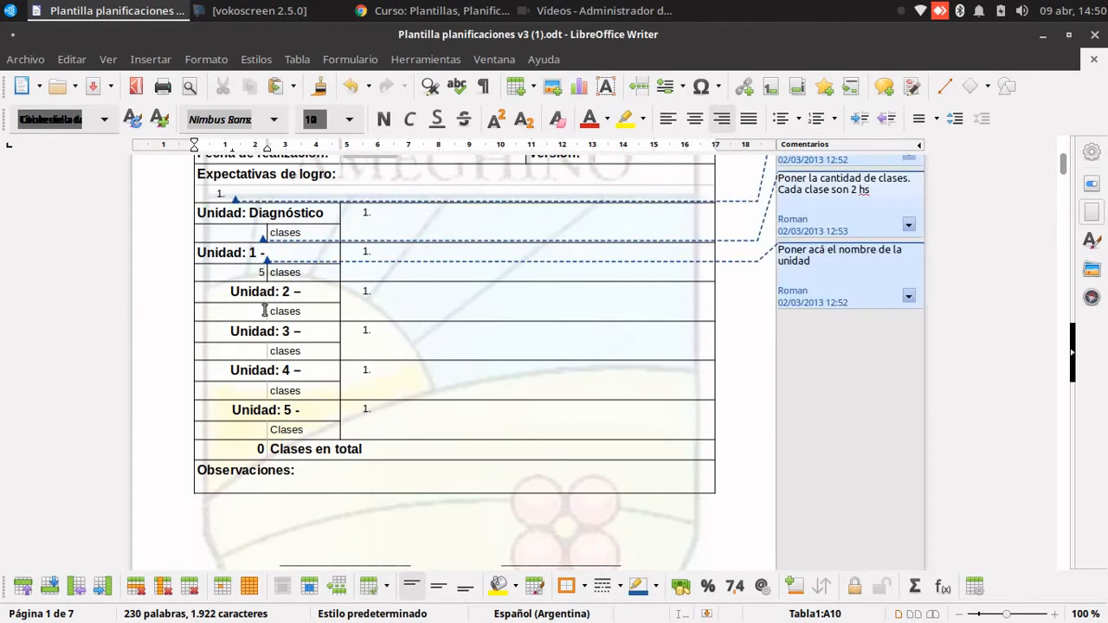
{"action": "left_click", "coordinate": [262, 310]}
{"action": "type", "text": "6"}
{"action": "left_click", "coordinate": [411, 314]}
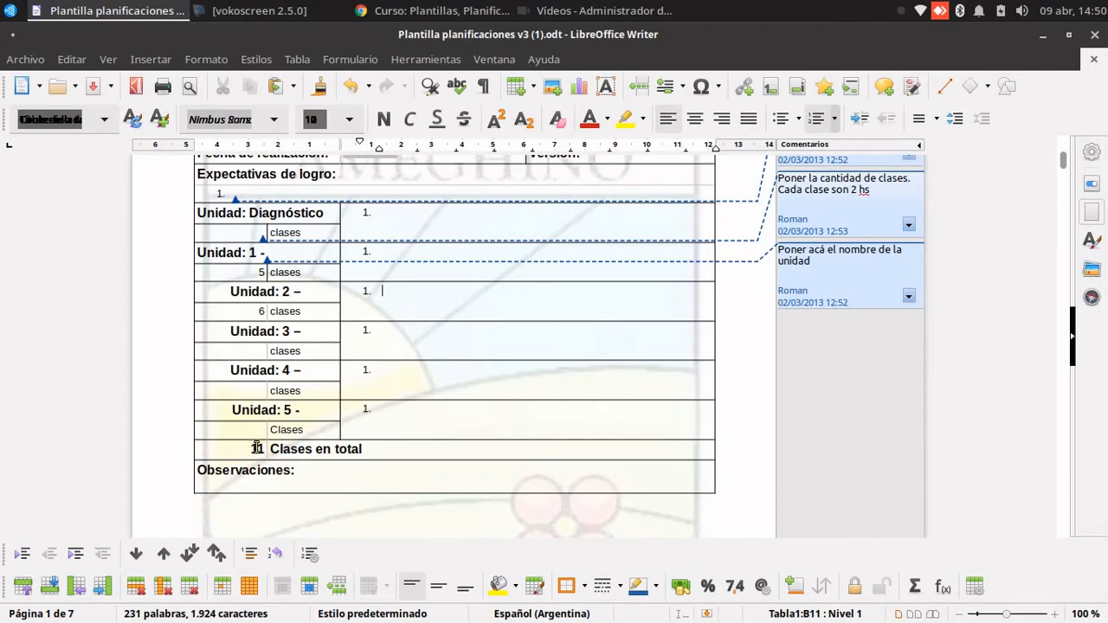
Review the Observaciones field and the signature lines of the annual plan, and look over the whole page 1 table
{"action": "scroll", "coordinate": [324, 483], "scroll_direction": "down", "scroll_amount": 2}
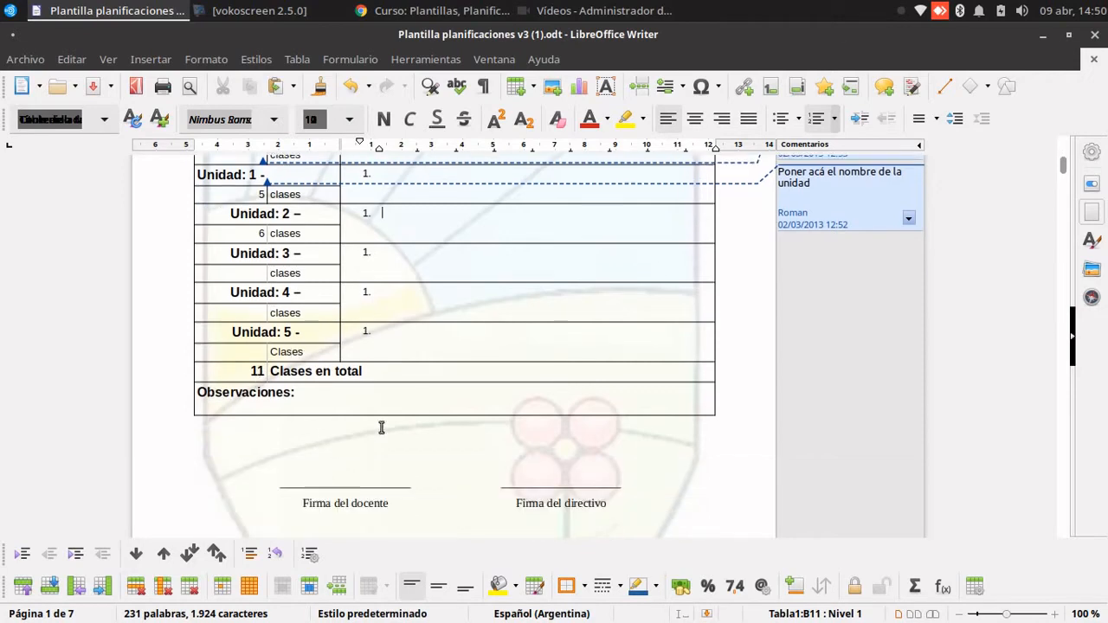
{"action": "left_click", "coordinate": [355, 398]}
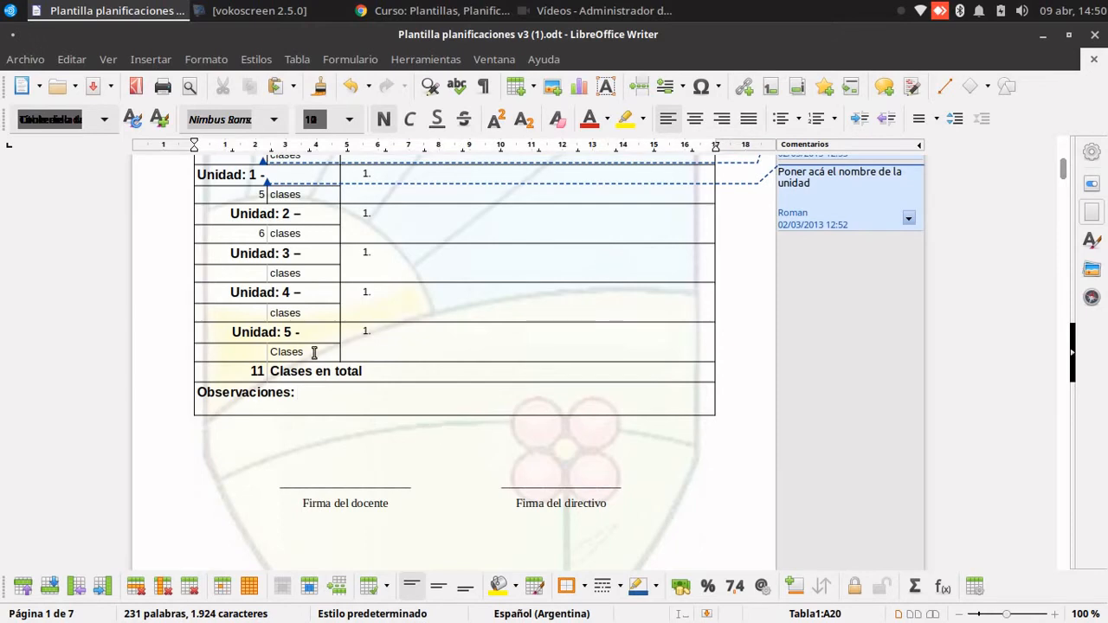
{"action": "scroll", "coordinate": [315, 353], "scroll_direction": "up", "scroll_amount": 4}
{"action": "scroll", "coordinate": [413, 294], "scroll_direction": "down", "scroll_amount": 4}
{"action": "scroll", "coordinate": [407, 238], "scroll_direction": "up", "scroll_amount": 5}
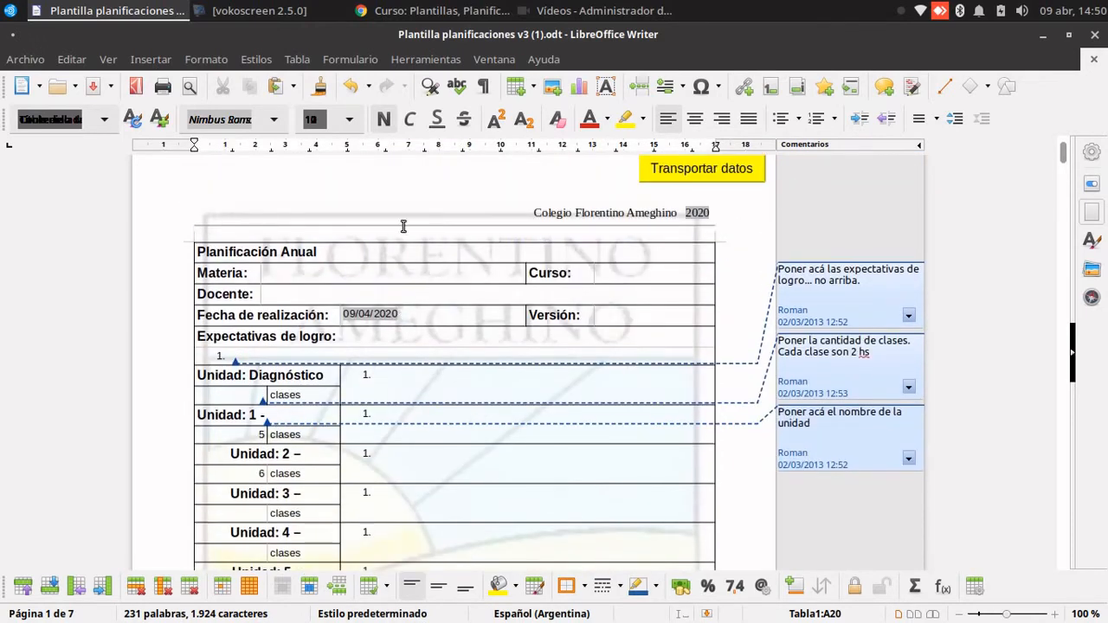
{"action": "scroll", "coordinate": [648, 240], "scroll_direction": "down", "scroll_amount": 4}
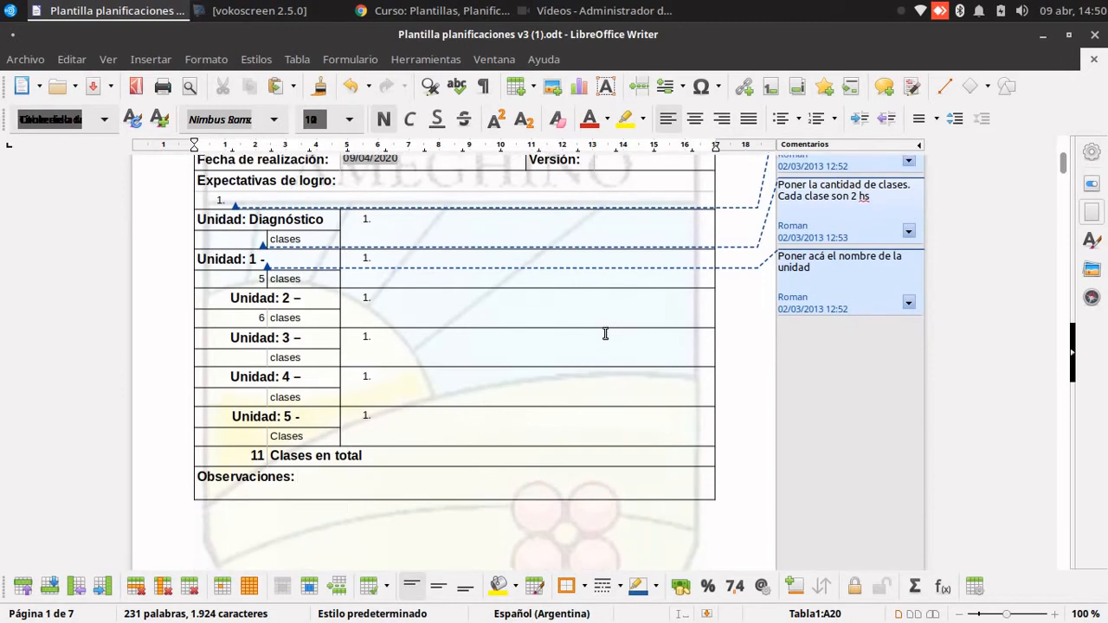
Review where Fundamentación, Propósitos, Producto Final and Contenidos are filled in on the Unidad: Diagnóstico table on page 2
{"action": "scroll", "coordinate": [605, 334], "scroll_direction": "down", "scroll_amount": 12}
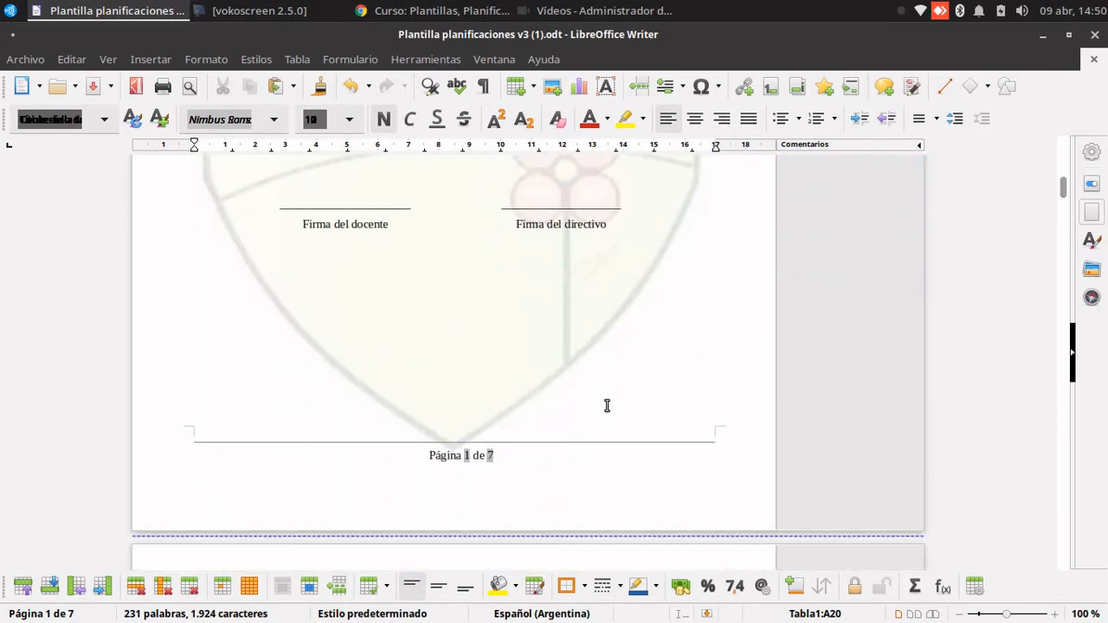
{"action": "scroll", "coordinate": [597, 430], "scroll_direction": "down", "scroll_amount": 6}
{"action": "scroll", "coordinate": [596, 411], "scroll_direction": "down", "scroll_amount": 1}
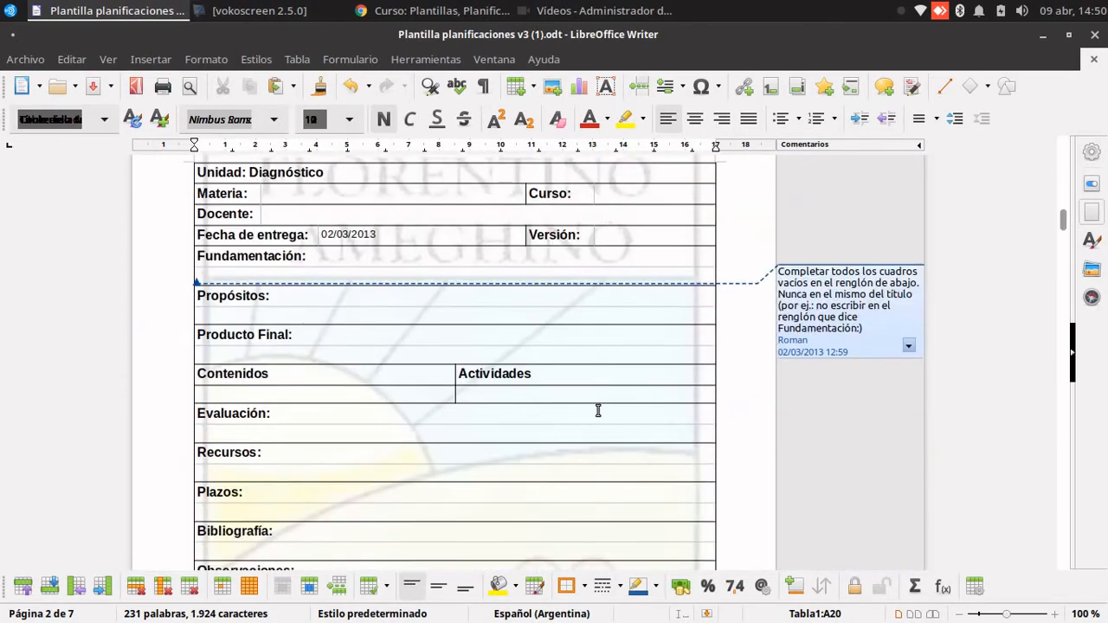
{"action": "left_click", "coordinate": [564, 278]}
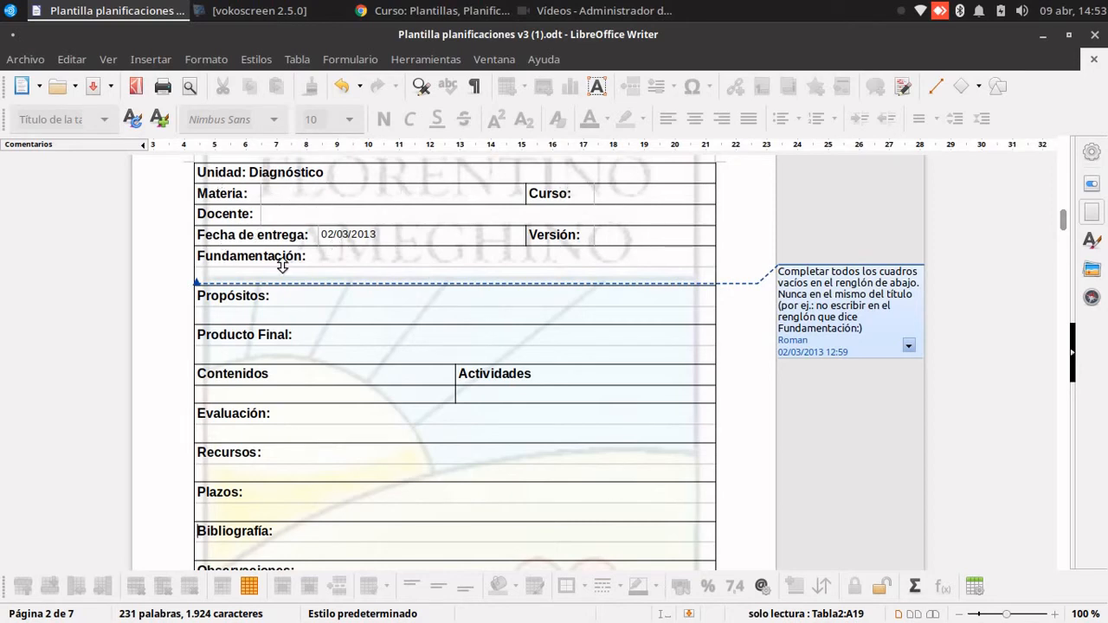
{"action": "key", "text": "Escape"}
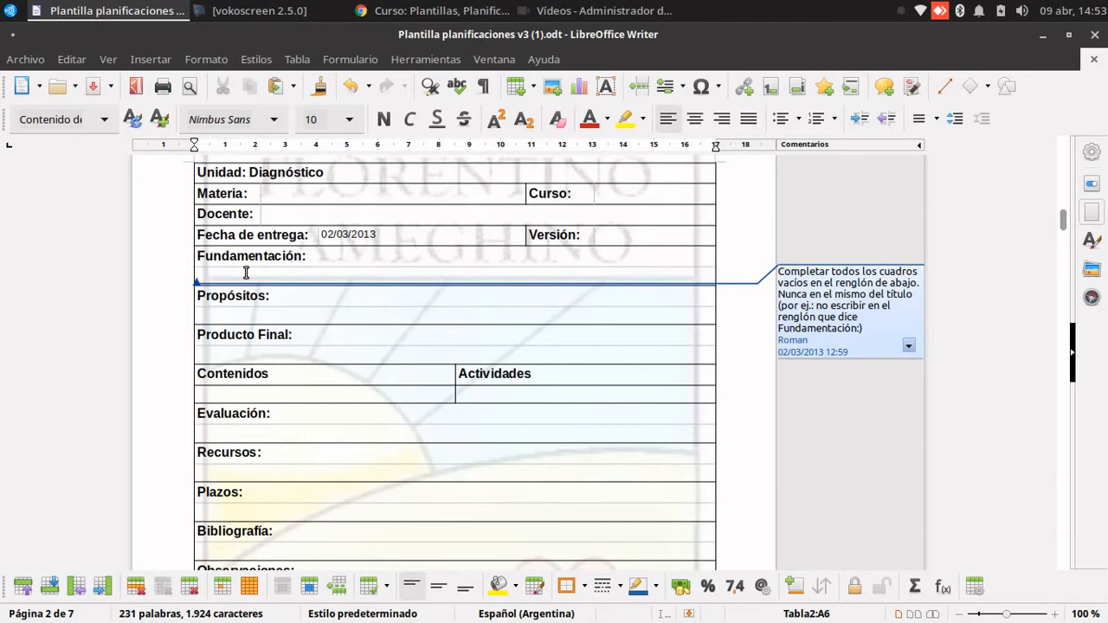
{"action": "left_click", "coordinate": [280, 315]}
{"action": "left_click", "coordinate": [261, 353]}
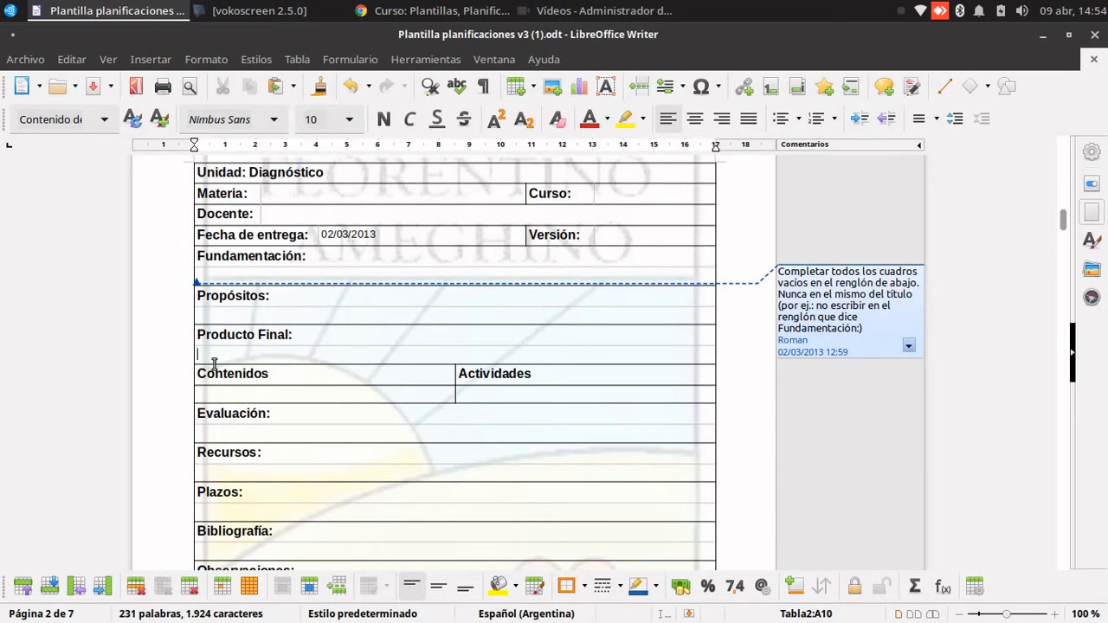
{"action": "left_click", "coordinate": [275, 396]}
{"action": "scroll", "coordinate": [433, 386], "scroll_direction": "down", "scroll_amount": 1}
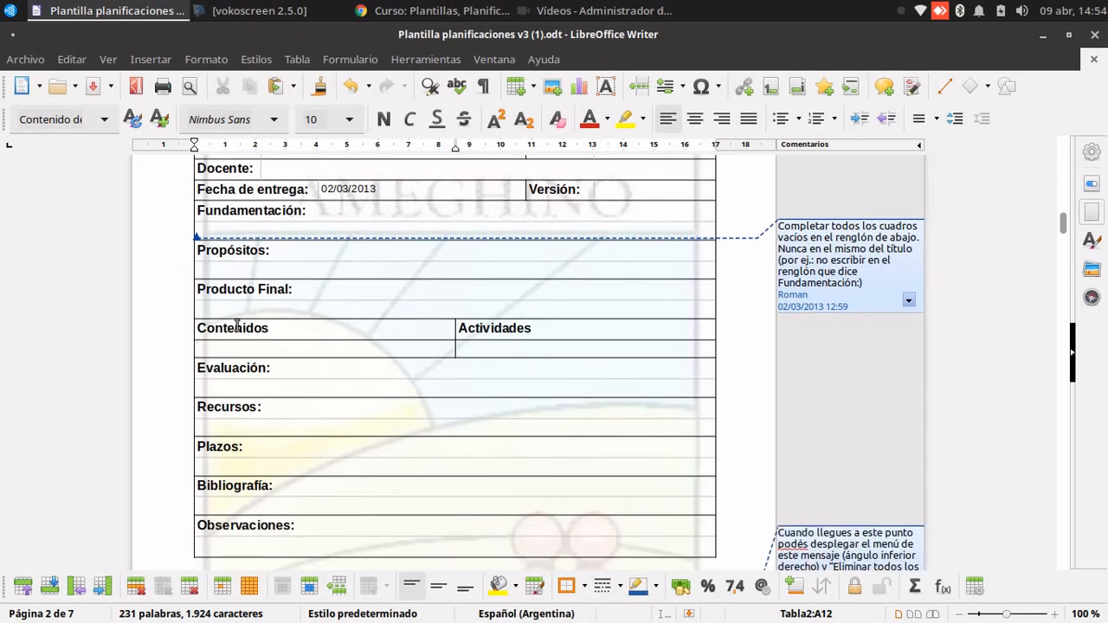
{"action": "scroll", "coordinate": [260, 320], "scroll_direction": "down", "scroll_amount": 1}
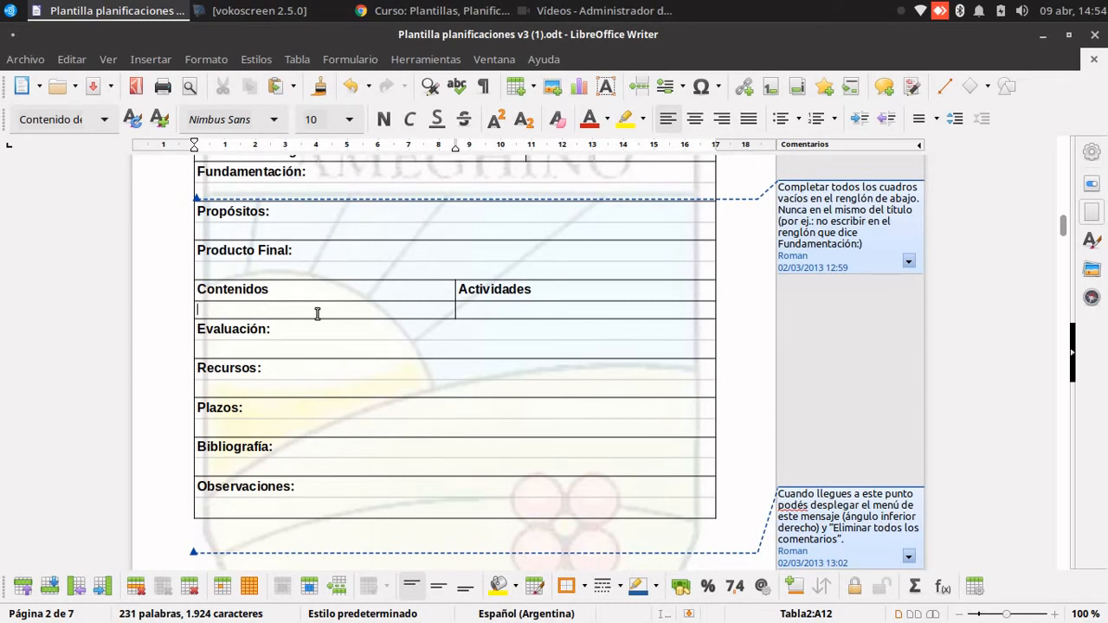
Review the entry lines for Actividades, Evaluación, Recursos, Plazos and Bibliografía in the Unidad: Diagnóstico table
{"action": "left_click", "coordinate": [516, 312]}
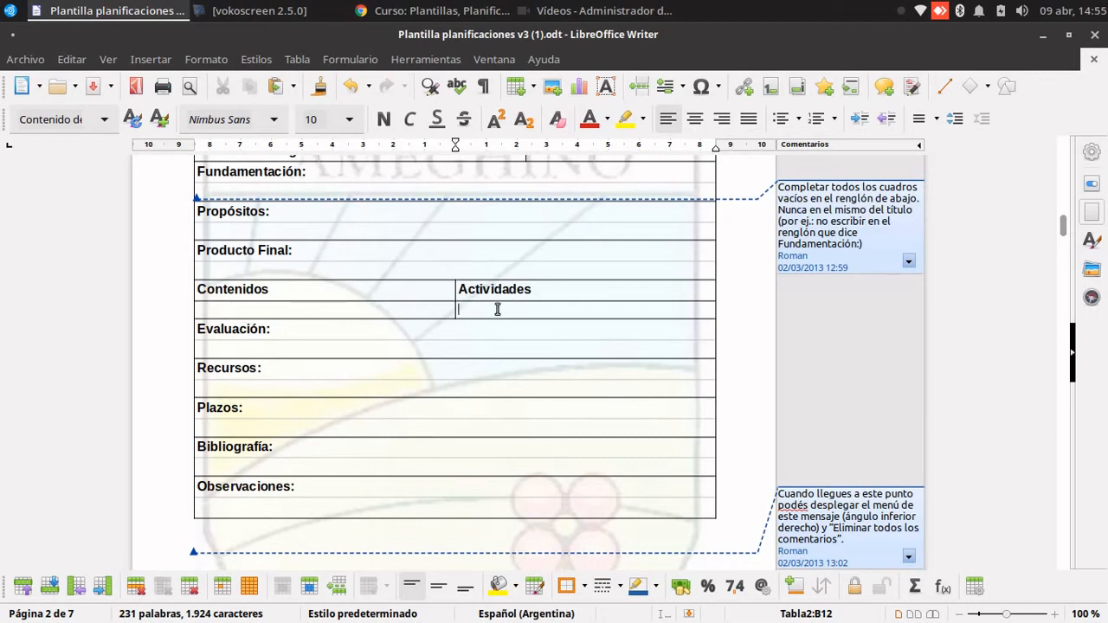
{"action": "left_click", "coordinate": [379, 352]}
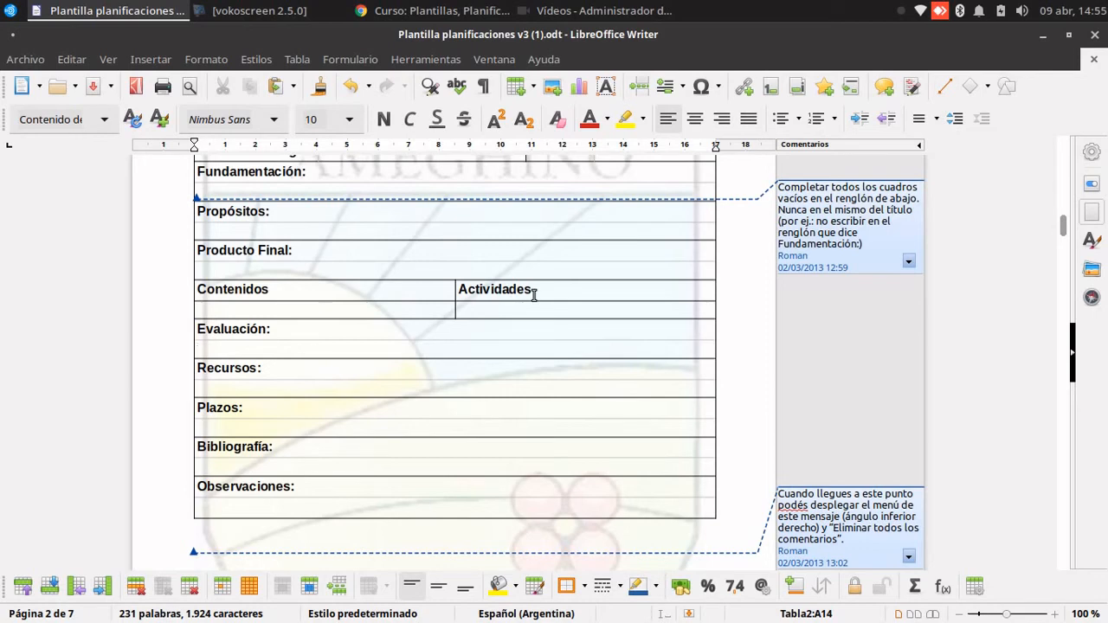
{"action": "left_click", "coordinate": [236, 391]}
{"action": "left_click", "coordinate": [501, 309]}
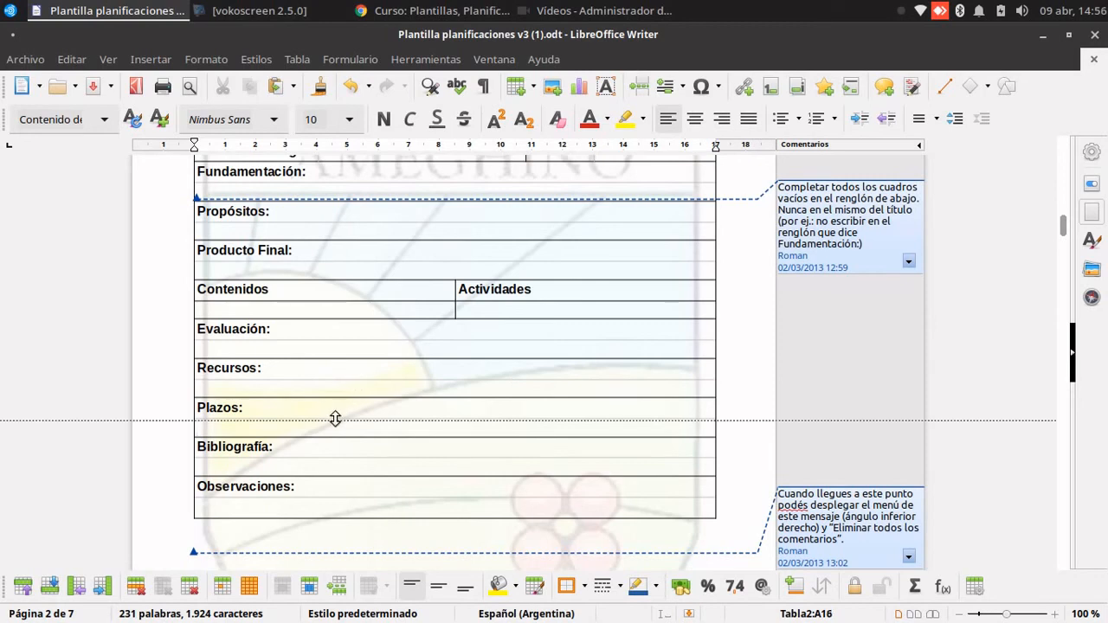
{"action": "left_click", "coordinate": [343, 426]}
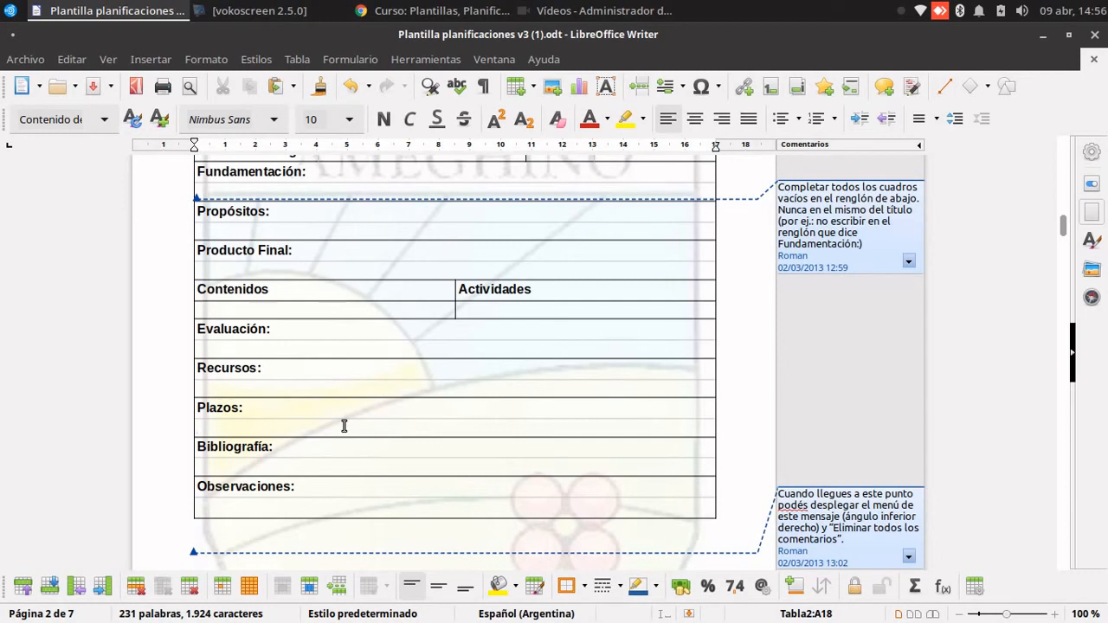
{"action": "left_click", "coordinate": [324, 467]}
{"action": "scroll", "coordinate": [307, 375], "scroll_direction": "down", "scroll_amount": 2}
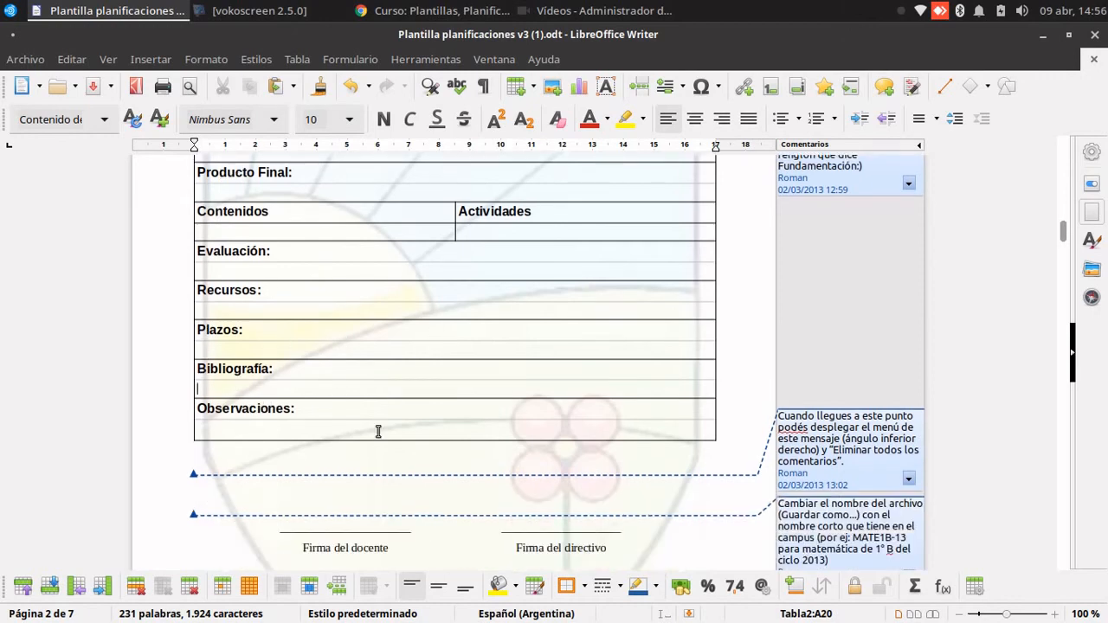
Look over the Unidad: Diagnóstico table from its heading fields down to the Observaciones entry line
{"action": "scroll", "coordinate": [484, 348], "scroll_direction": "up", "scroll_amount": 3}
{"action": "scroll", "coordinate": [383, 218], "scroll_direction": "up", "scroll_amount": 2}
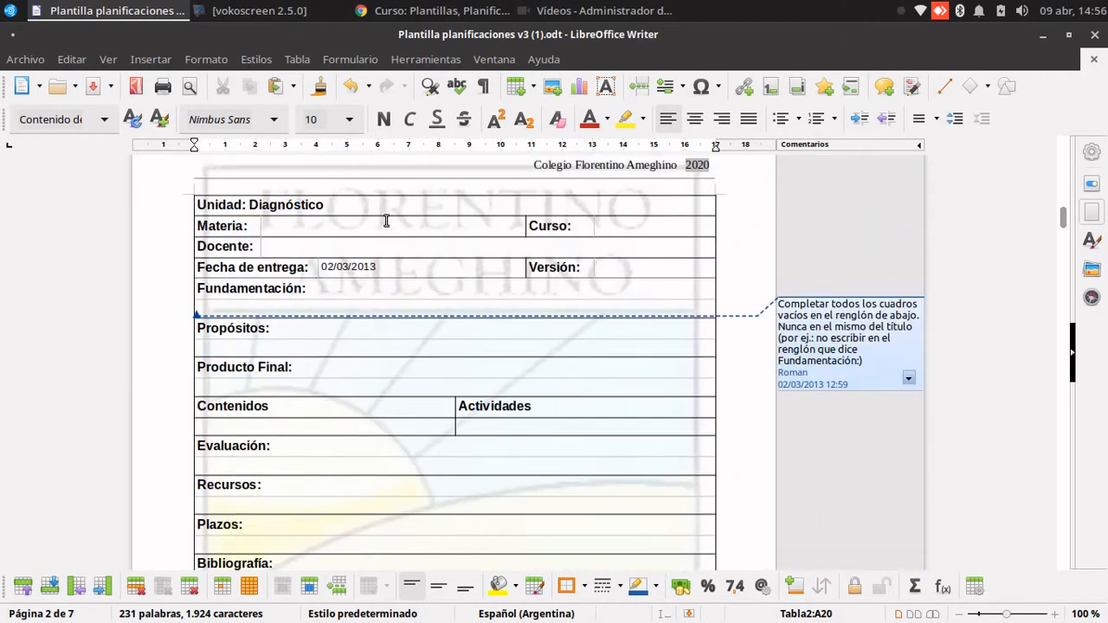
{"action": "scroll", "coordinate": [232, 341], "scroll_direction": "down", "scroll_amount": 6}
{"action": "left_click", "coordinate": [322, 390]}
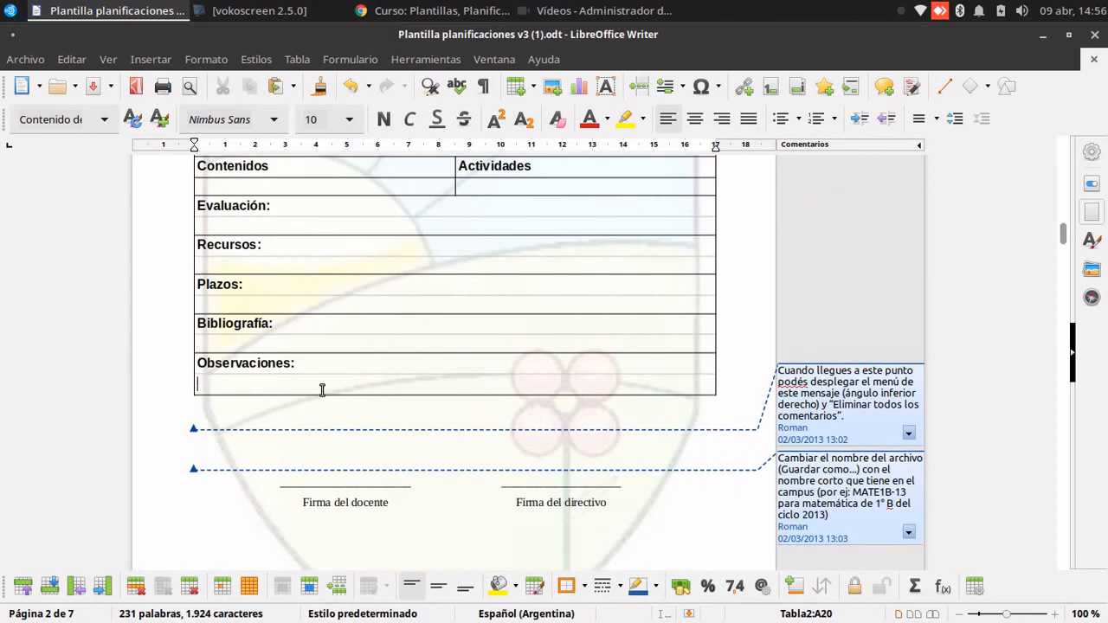
{"action": "scroll", "coordinate": [554, 491], "scroll_direction": "up", "scroll_amount": 3}
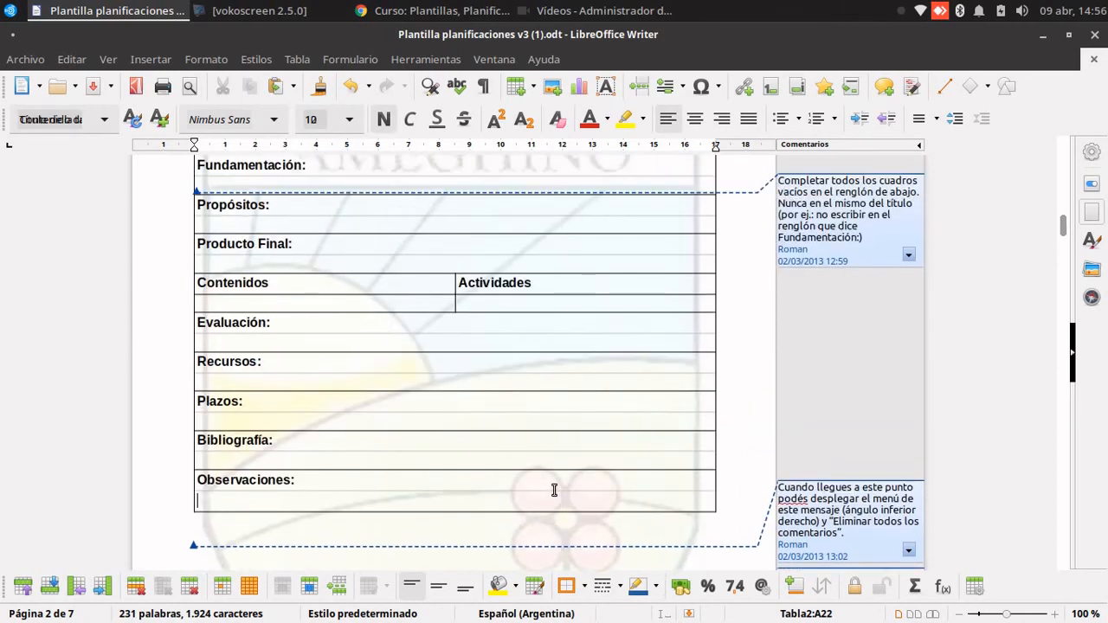
Delete all comments from the document using the file-naming comment at the end of page 2, and check page 1
{"action": "scroll", "coordinate": [826, 320], "scroll_direction": "down", "scroll_amount": 4}
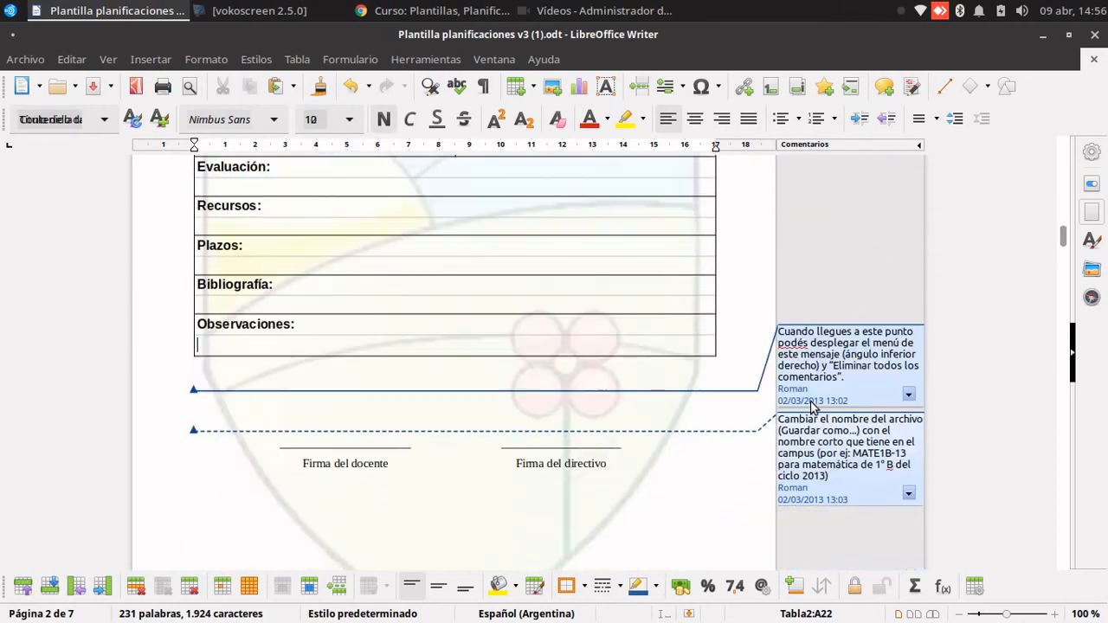
{"action": "left_click", "coordinate": [908, 494]}
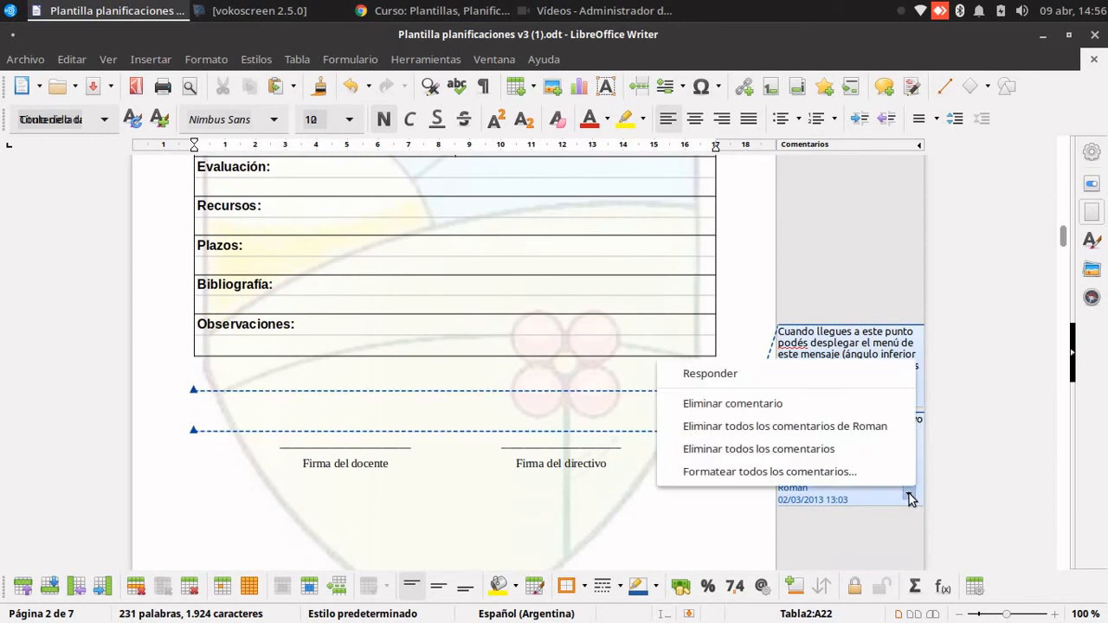
{"action": "left_click", "coordinate": [826, 449]}
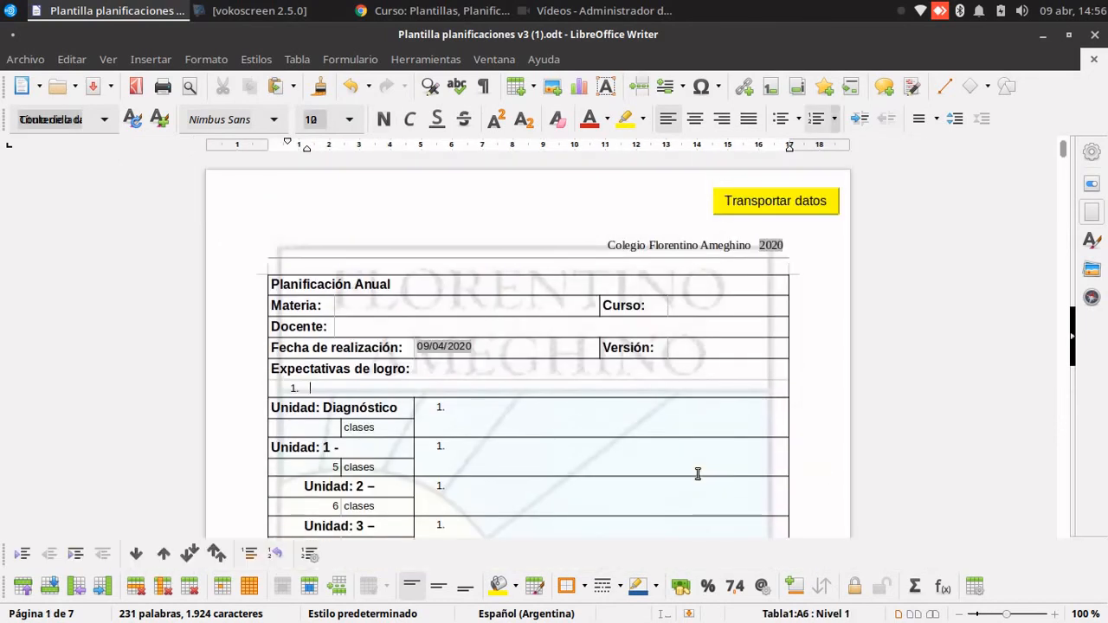
{"action": "scroll", "coordinate": [698, 473], "scroll_direction": "down", "scroll_amount": 4}
{"action": "scroll", "coordinate": [698, 468], "scroll_direction": "down", "scroll_amount": 8}
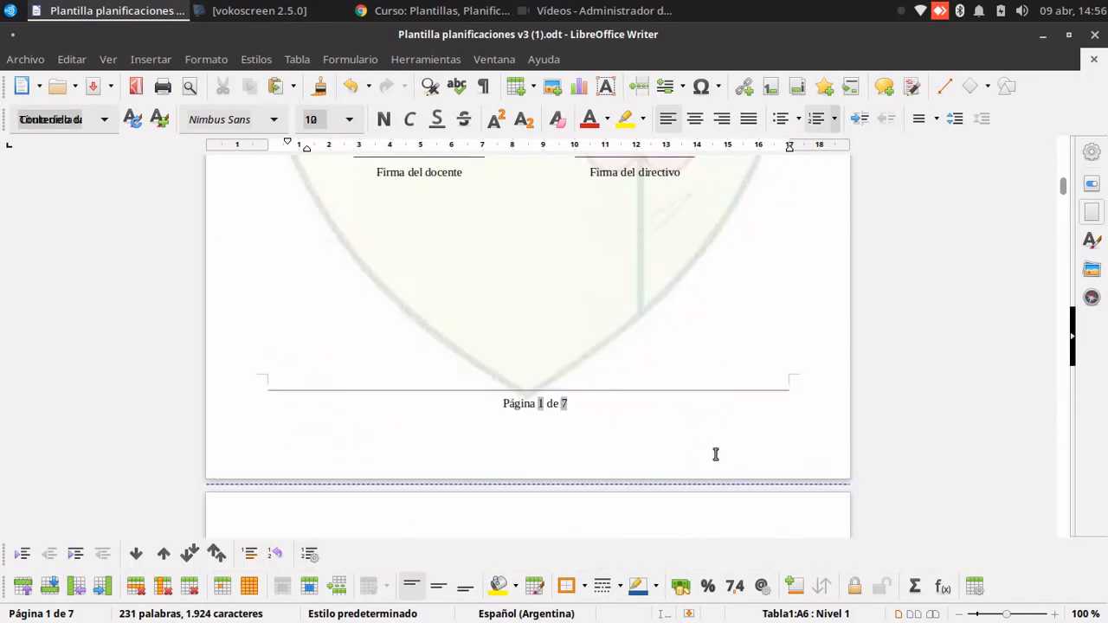
{"action": "scroll", "coordinate": [713, 455], "scroll_direction": "up", "scroll_amount": 8}
{"action": "scroll", "coordinate": [703, 472], "scroll_direction": "up", "scroll_amount": 3}
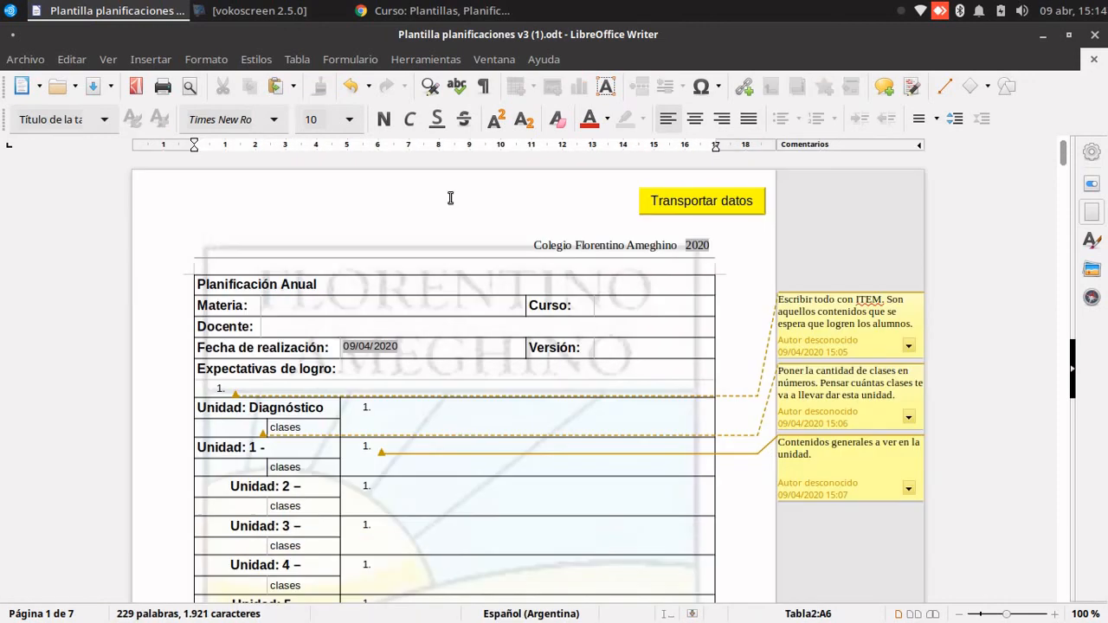
Read the yellow comments on Expectativas de logro, the class count and the Unidad 1 contents of the annual plan
{"action": "scroll", "coordinate": [552, 377], "scroll_direction": "down", "scroll_amount": 4}
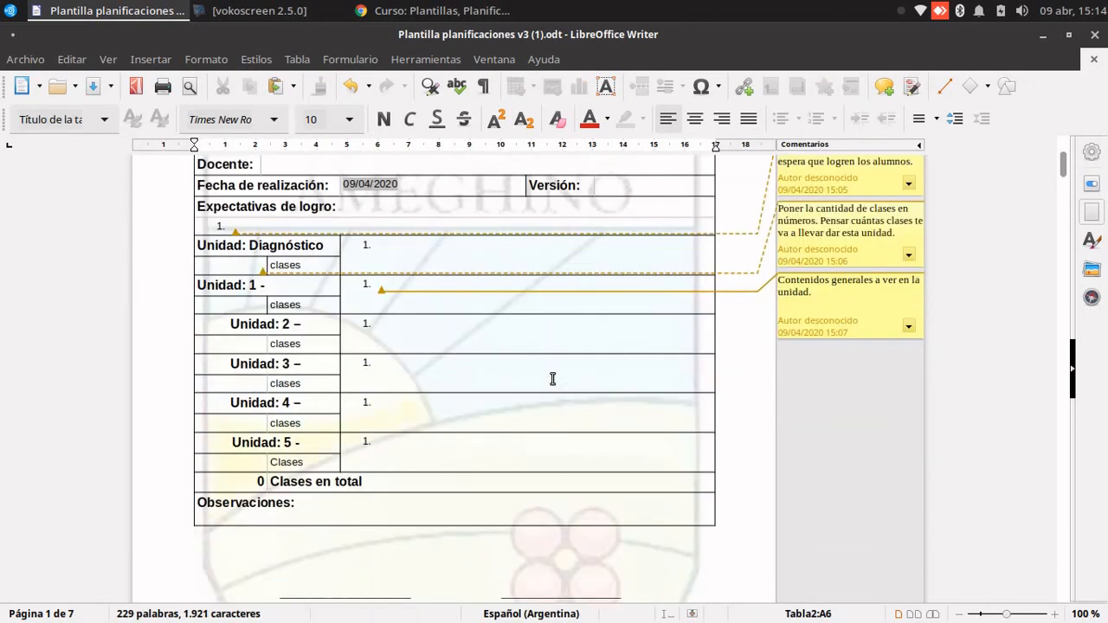
{"action": "scroll", "coordinate": [552, 378], "scroll_direction": "up", "scroll_amount": 4}
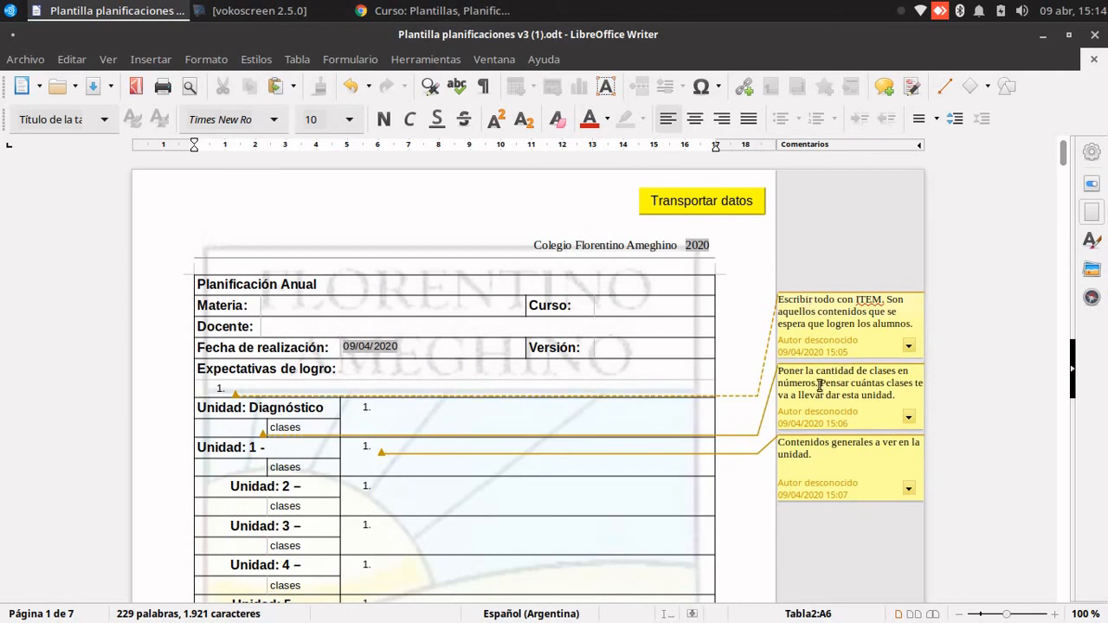
{"action": "left_click", "coordinate": [25, 59]}
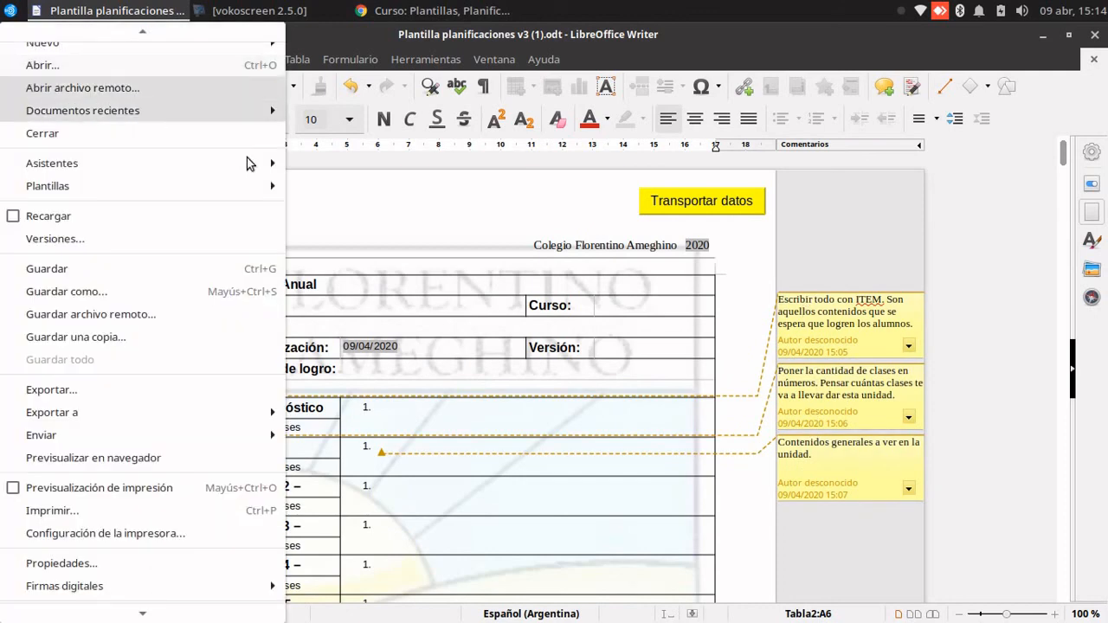
{"action": "left_click", "coordinate": [341, 237]}
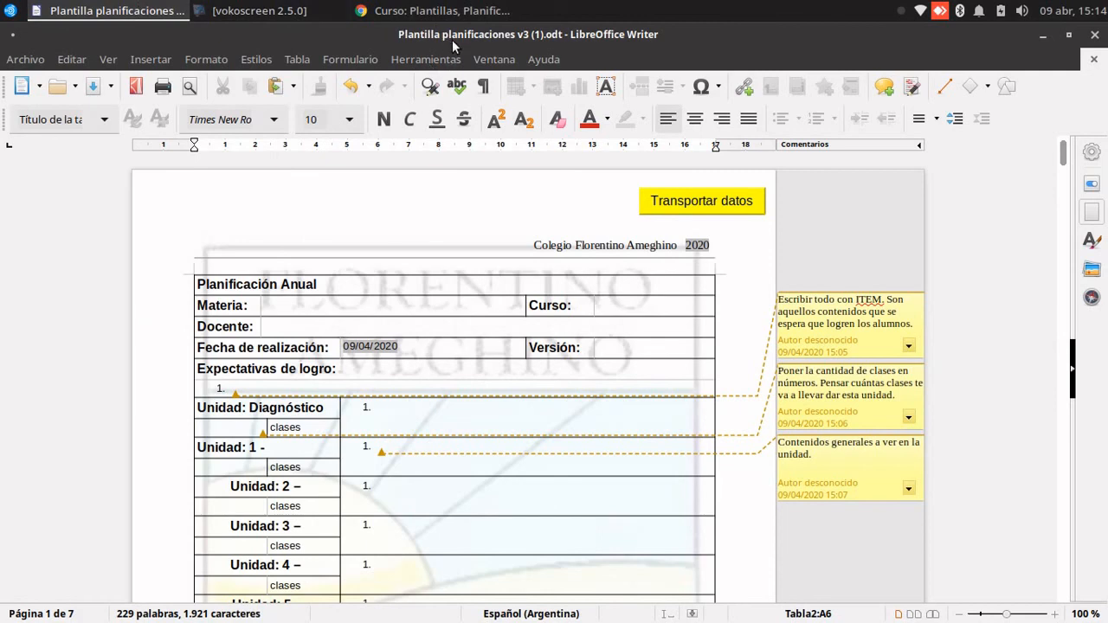